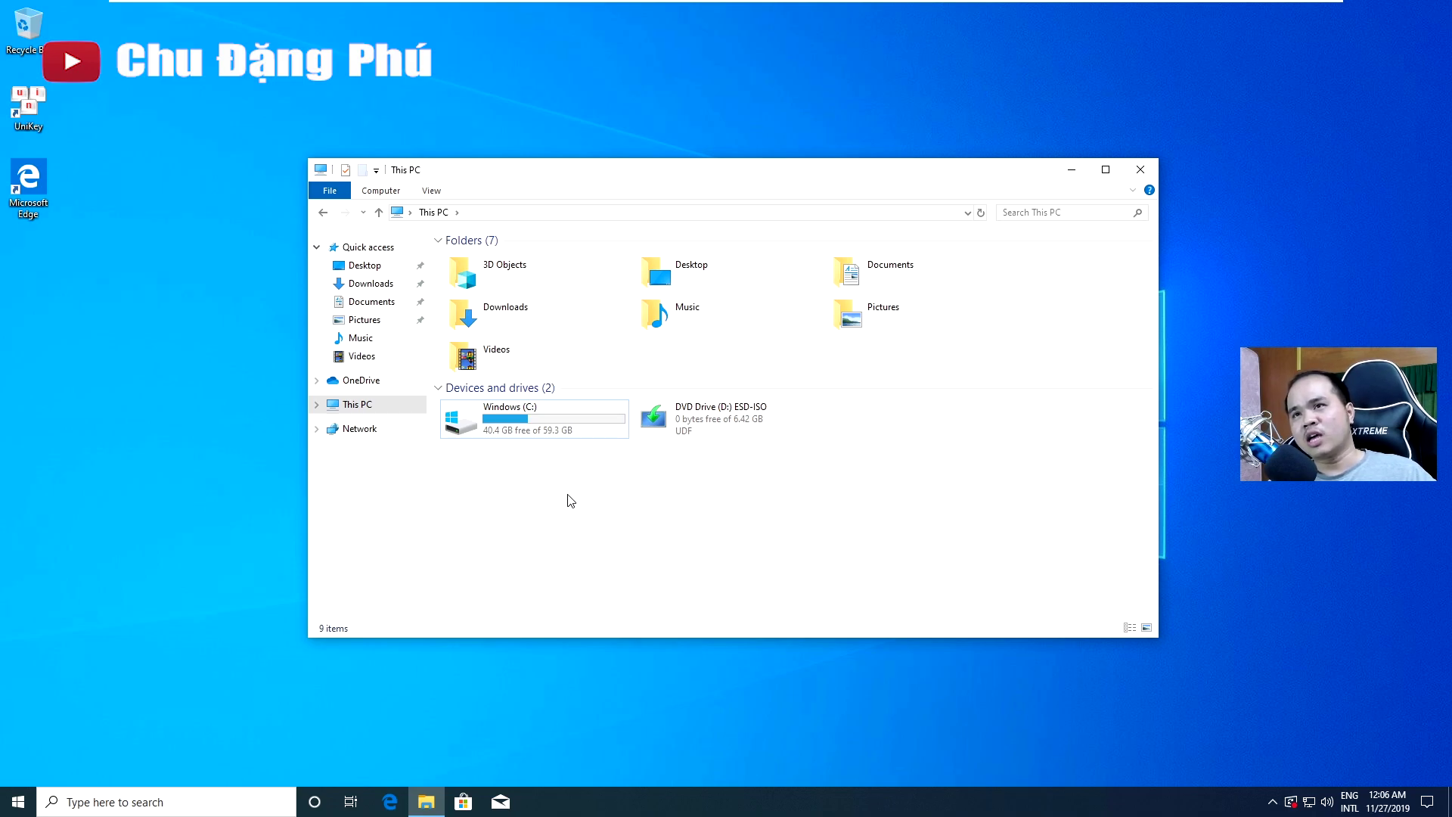
- Check the capacity and free space of the Windows (C:) drive in its properties, and close File Explorer
left_click_drag(635, 481, 546, 434)
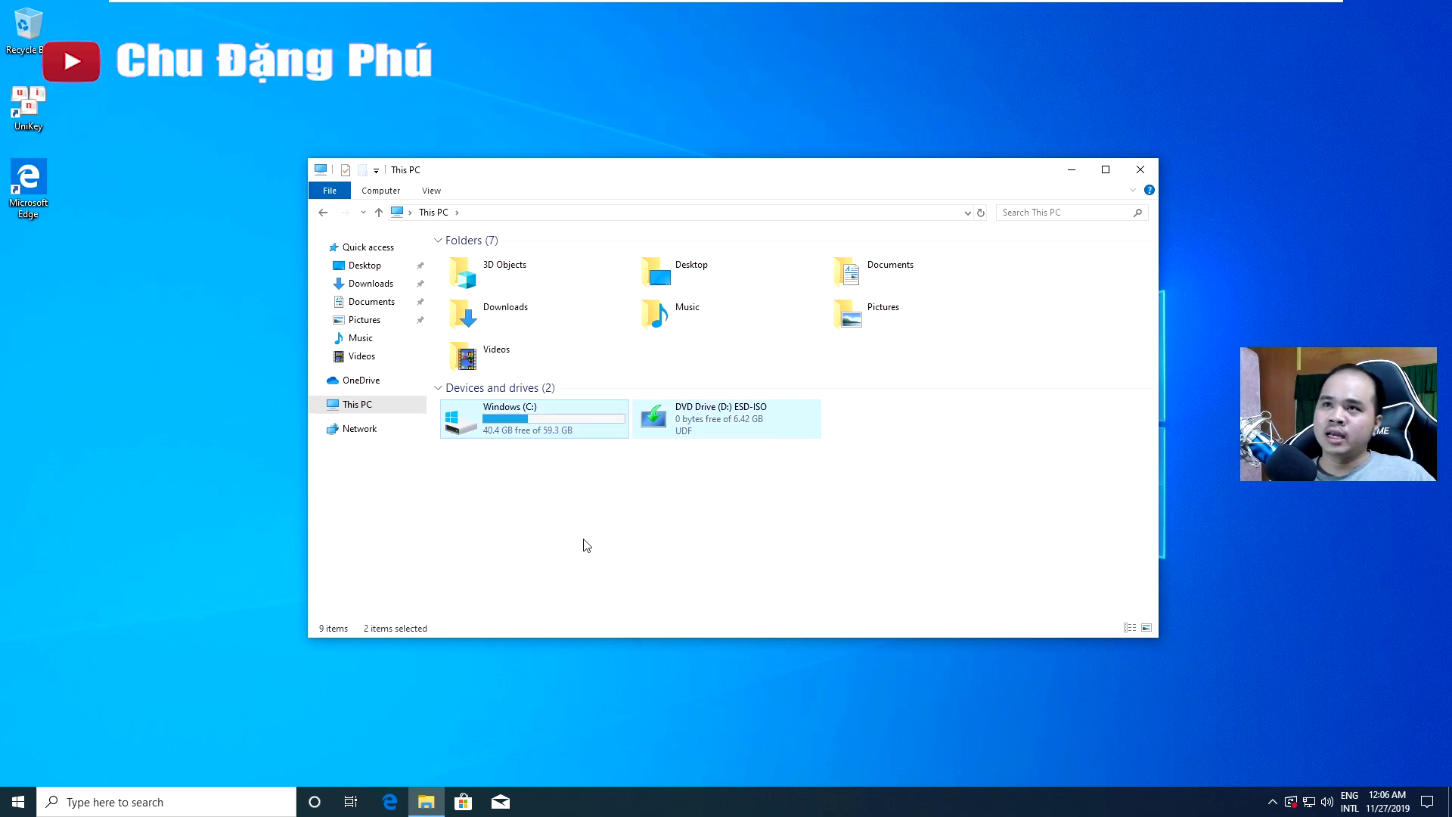
right_click(540, 428)
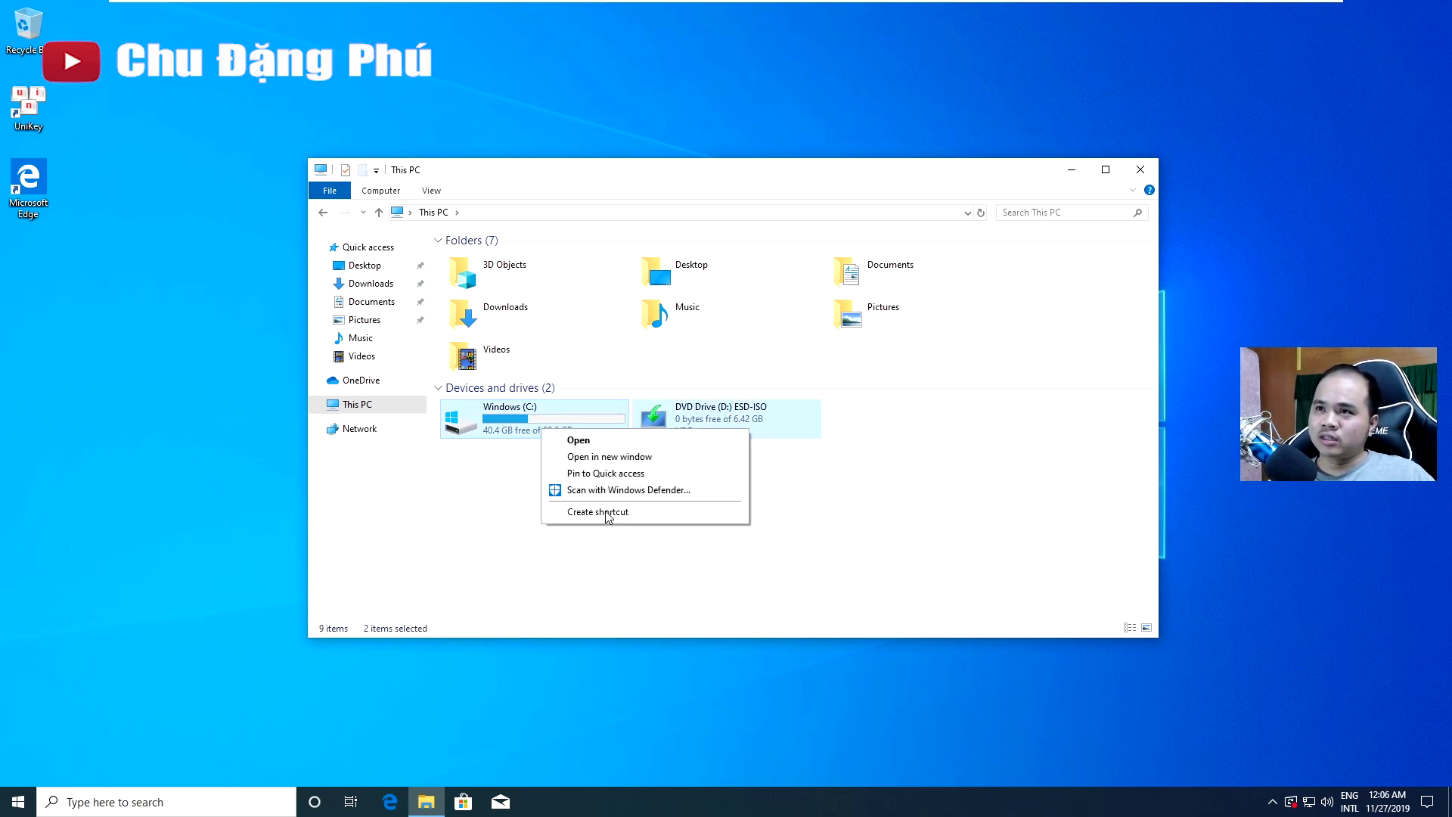
left_click(509, 420)
right_click(510, 418)
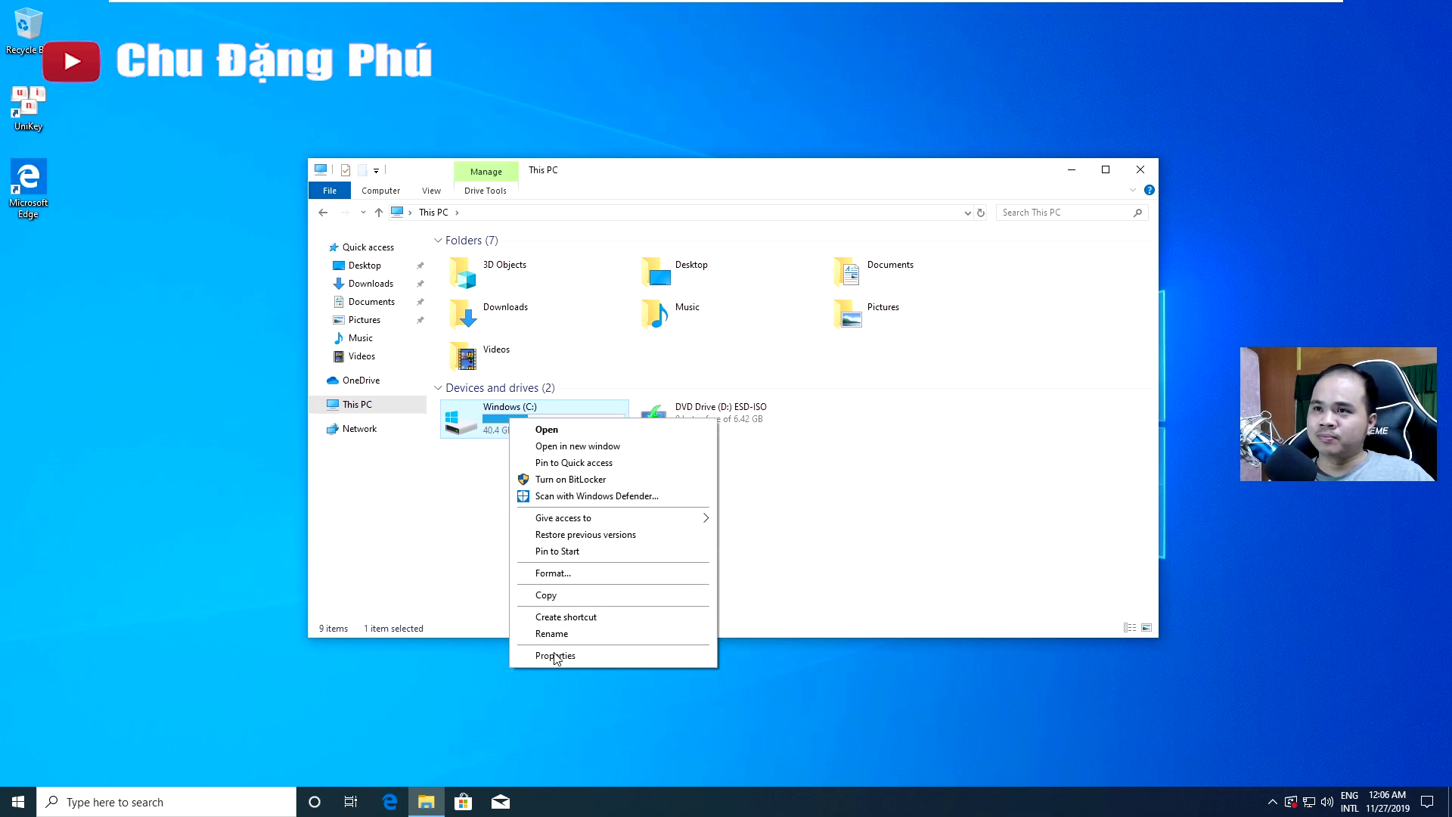
left_click(557, 655)
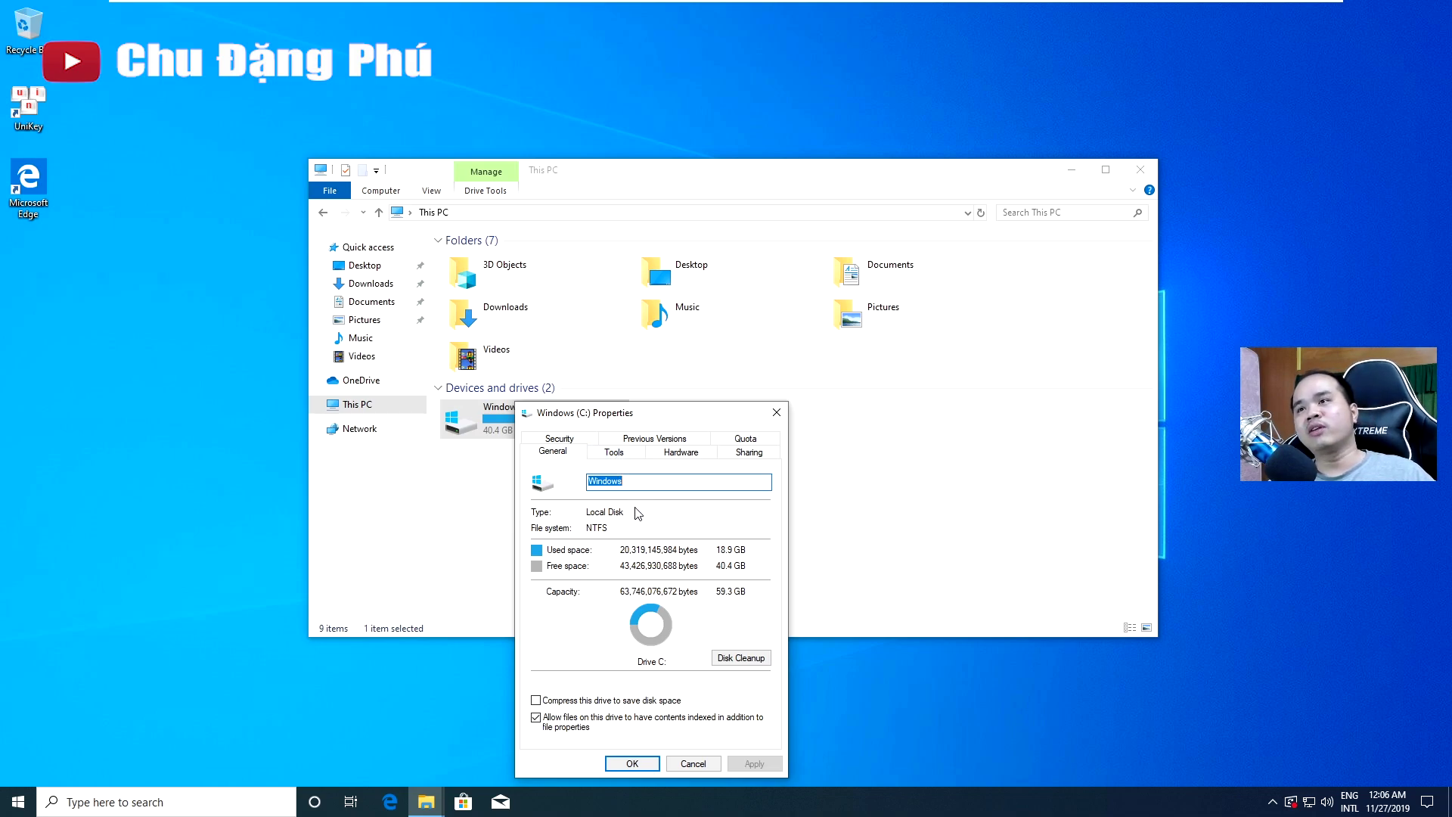
left_click_drag(703, 421, 748, 288)
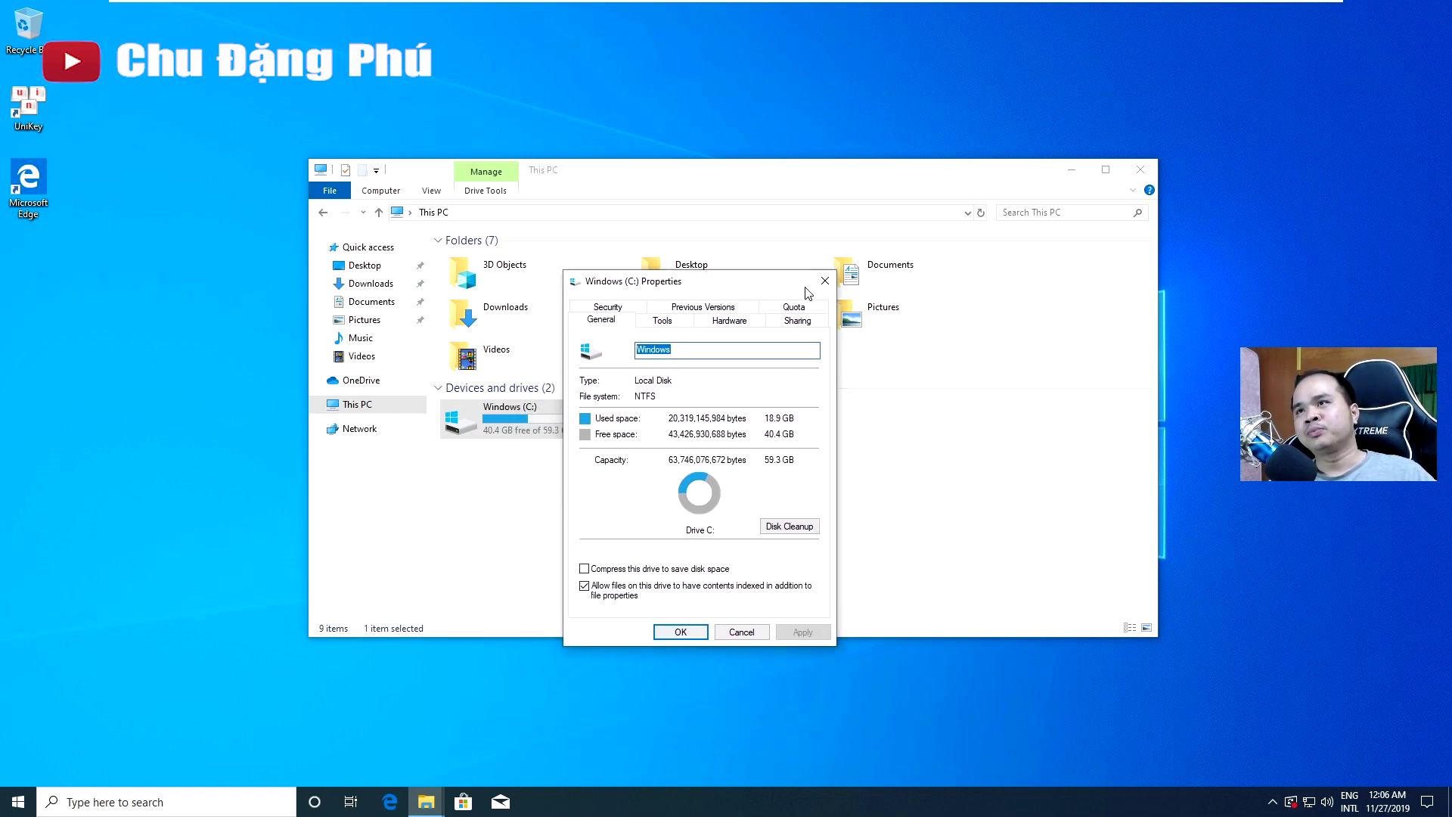
left_click(823, 281)
left_click(451, 625)
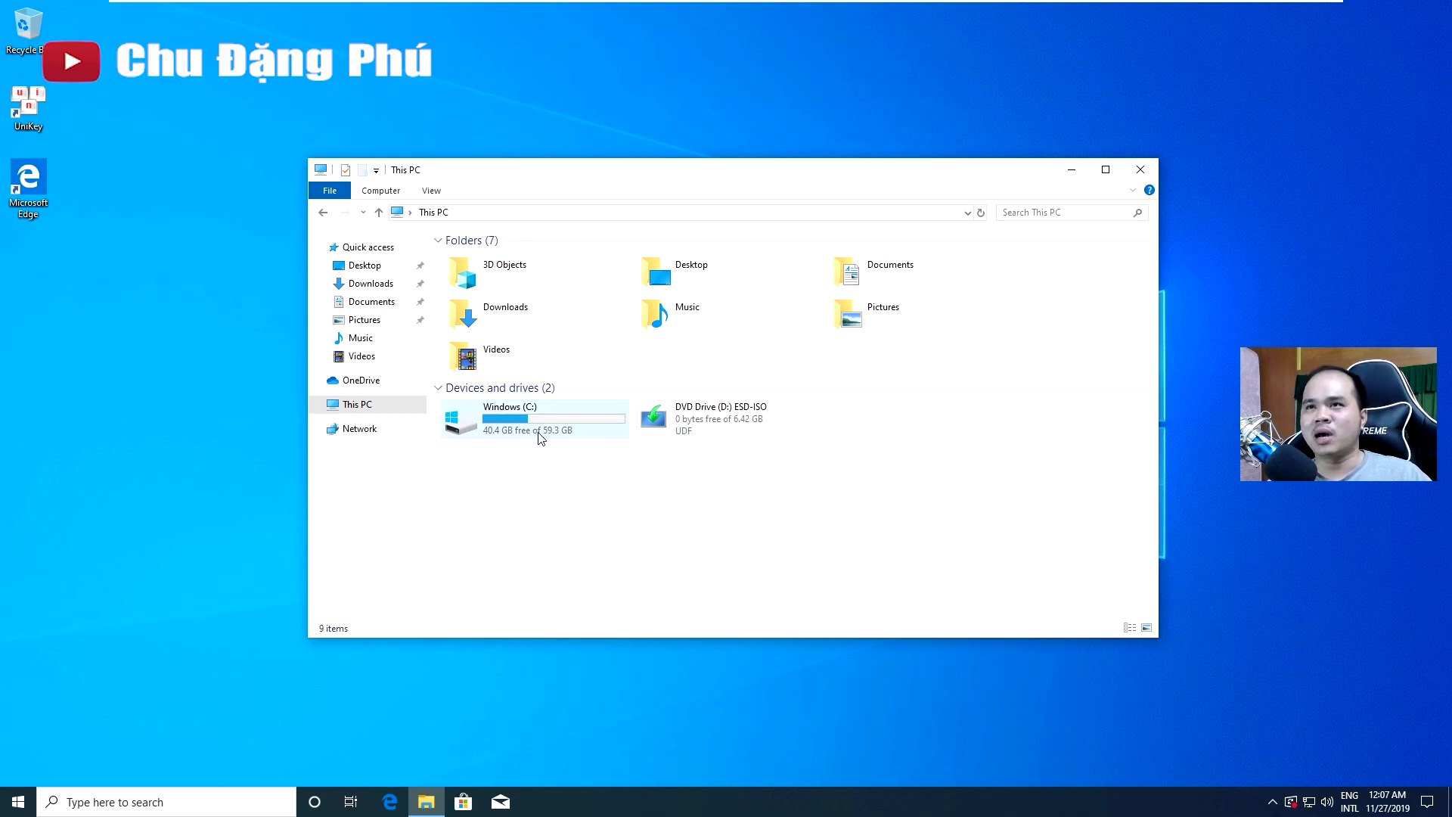
mouse_move(561, 431)
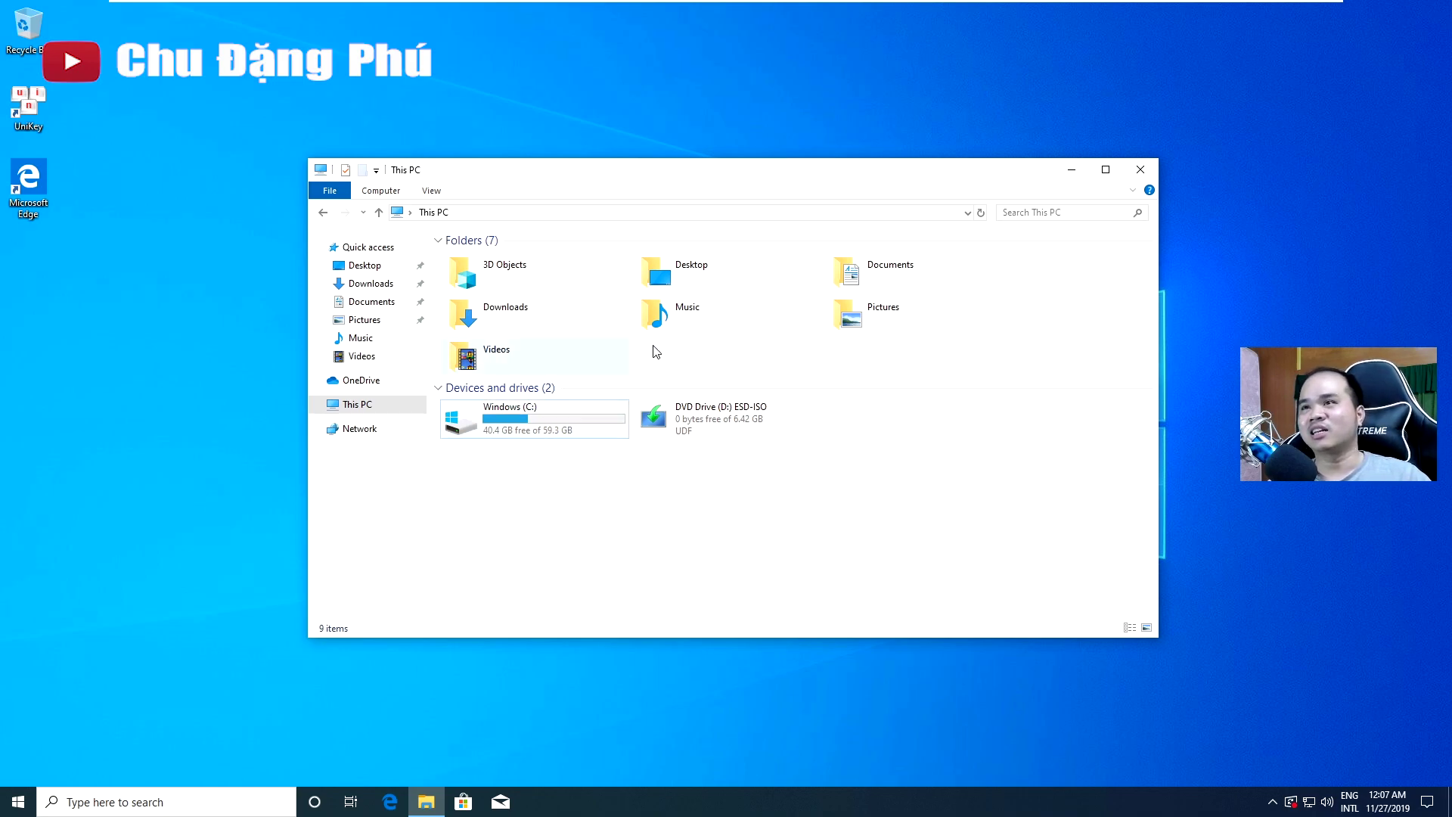
left_click(1139, 168)
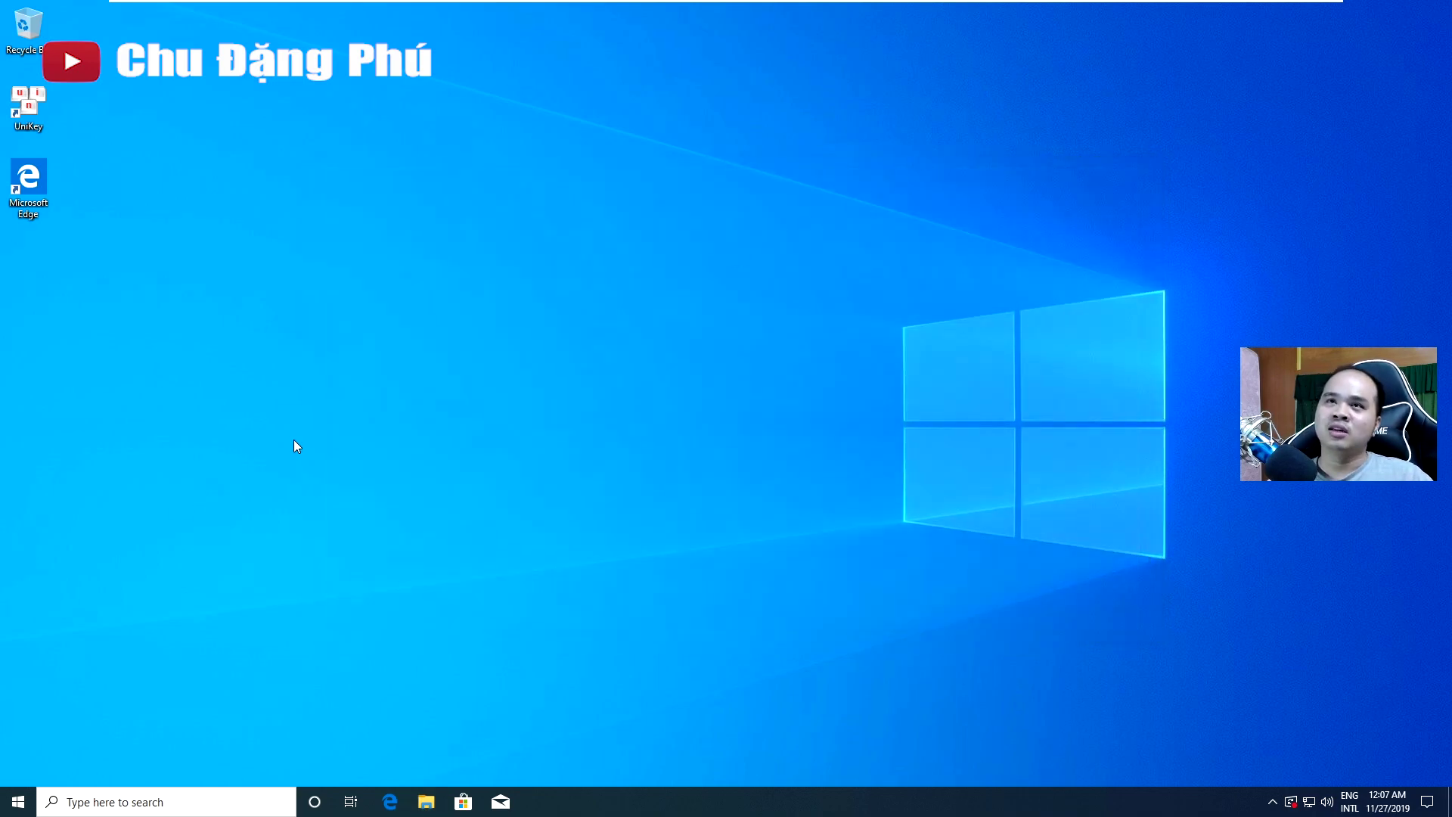
- Open Disk Management to view the disk partitions and move its window lower on the desktop
right_click(19, 801)
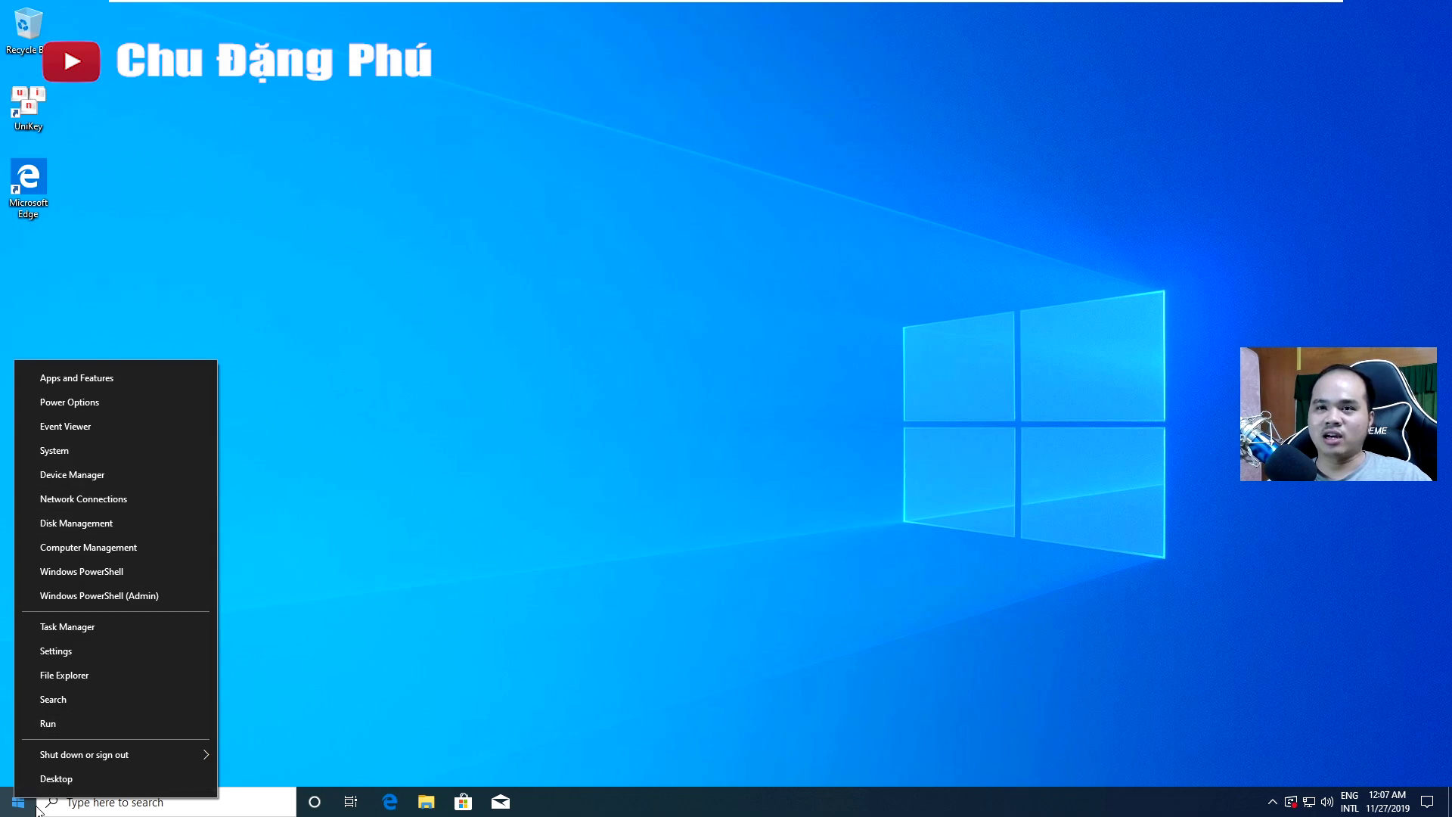
left_click(72, 519)
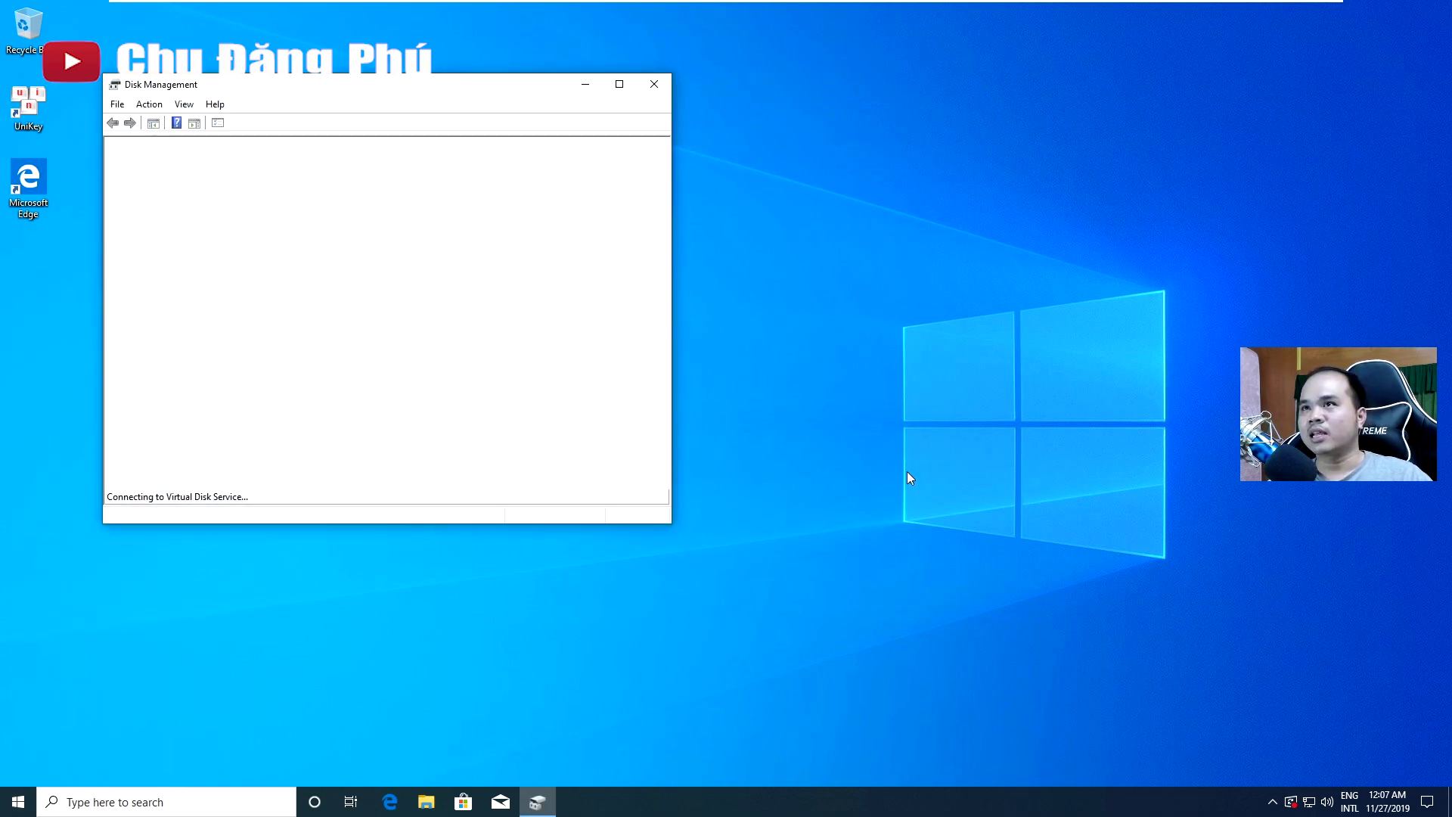
left_click(619, 84)
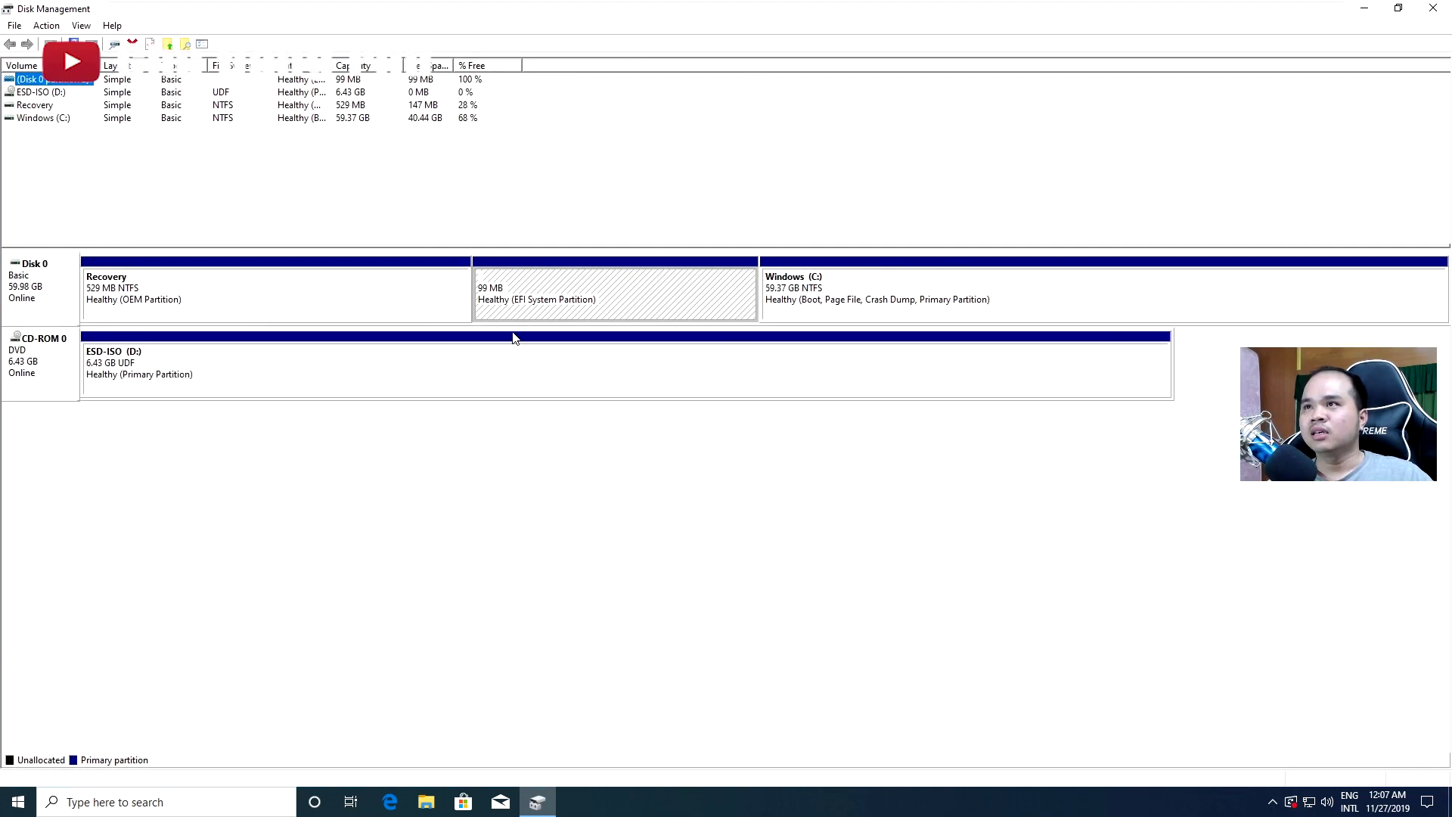
left_click(1393, 20)
left_click_drag(465, 99, 429, 204)
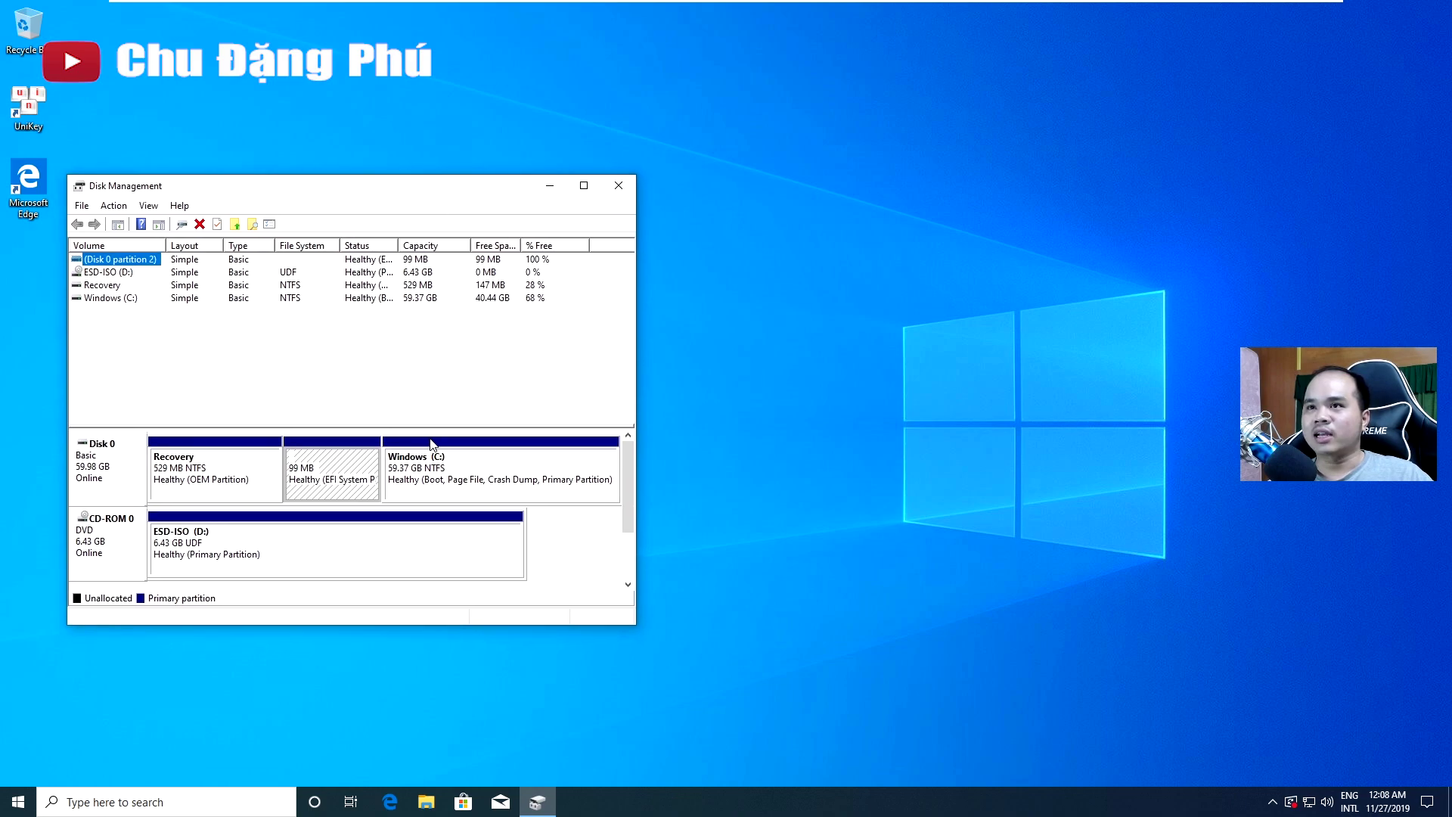
- Shrink the Windows (C:) volume by 25000 MB
right_click(554, 493)
left_click(598, 603)
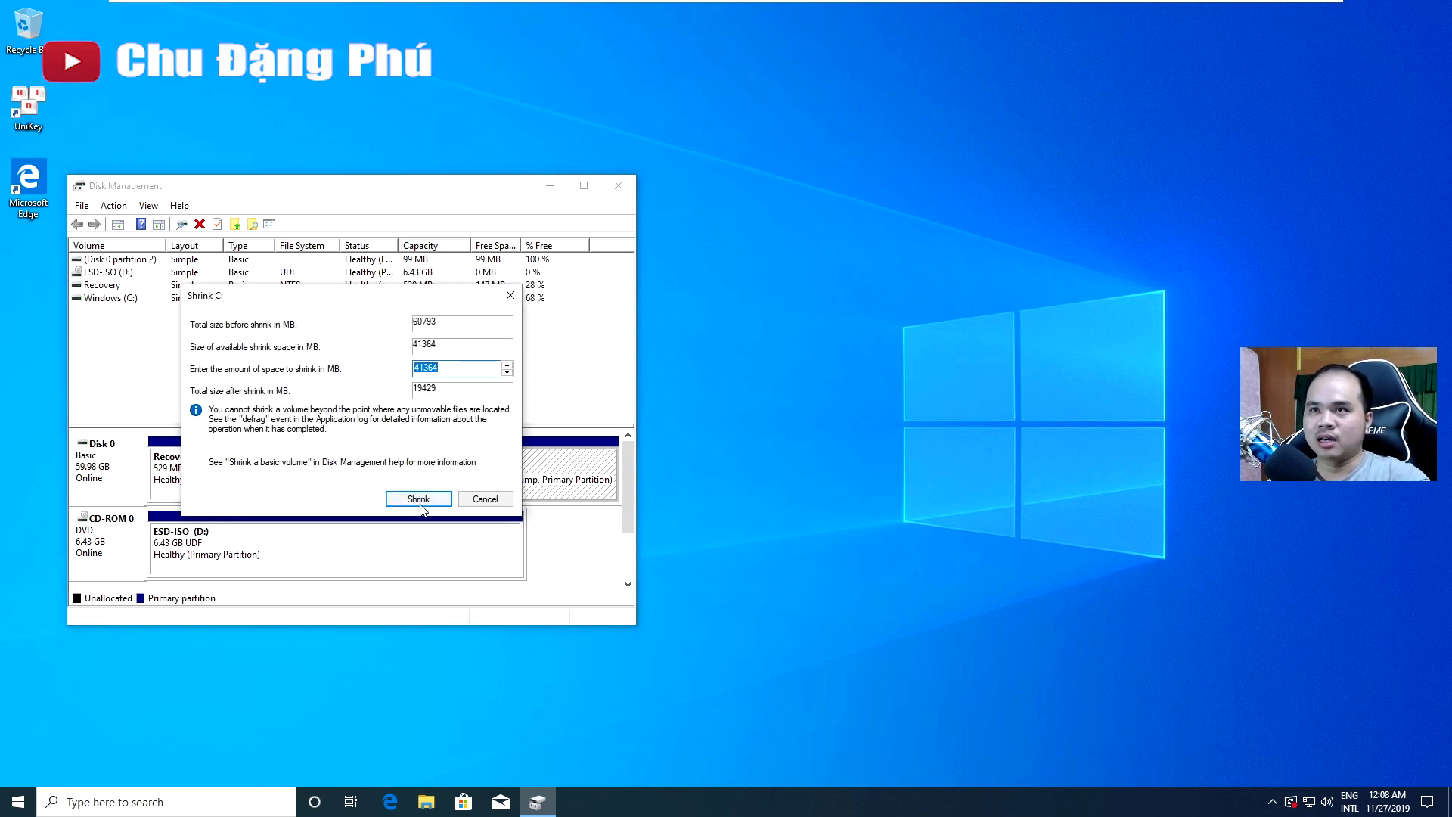
type("2")
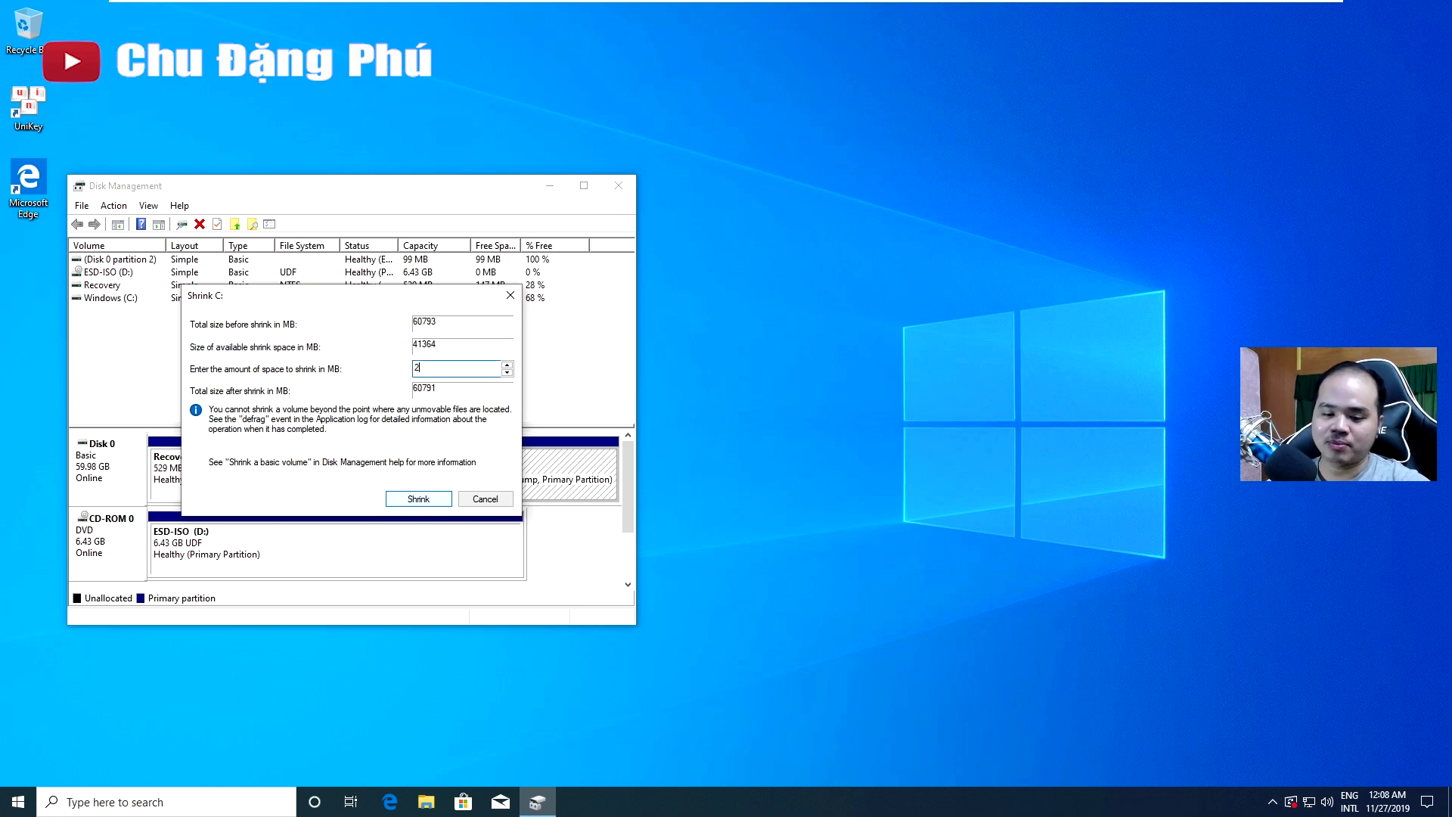
type("5000")
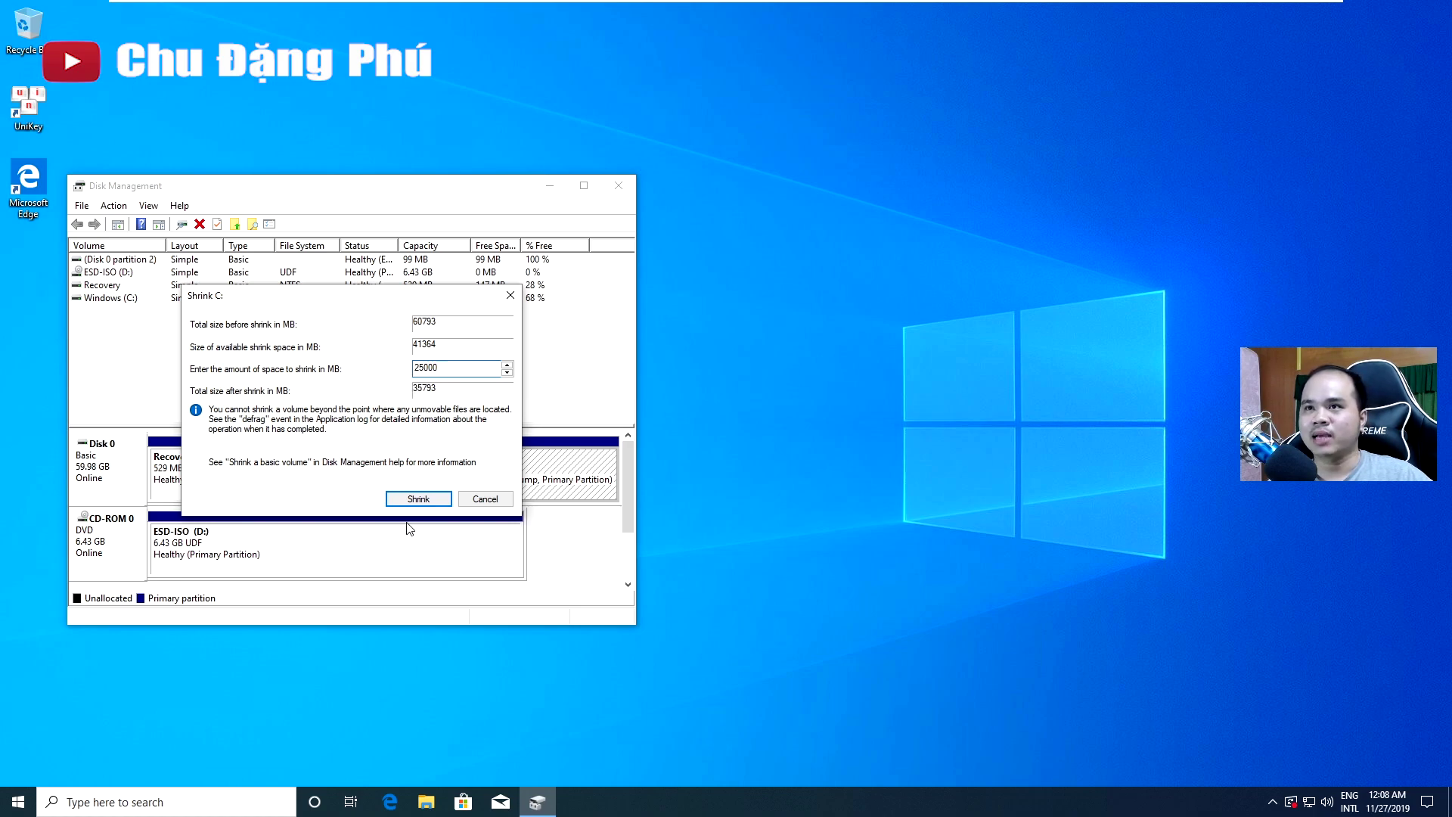
left_click(418, 499)
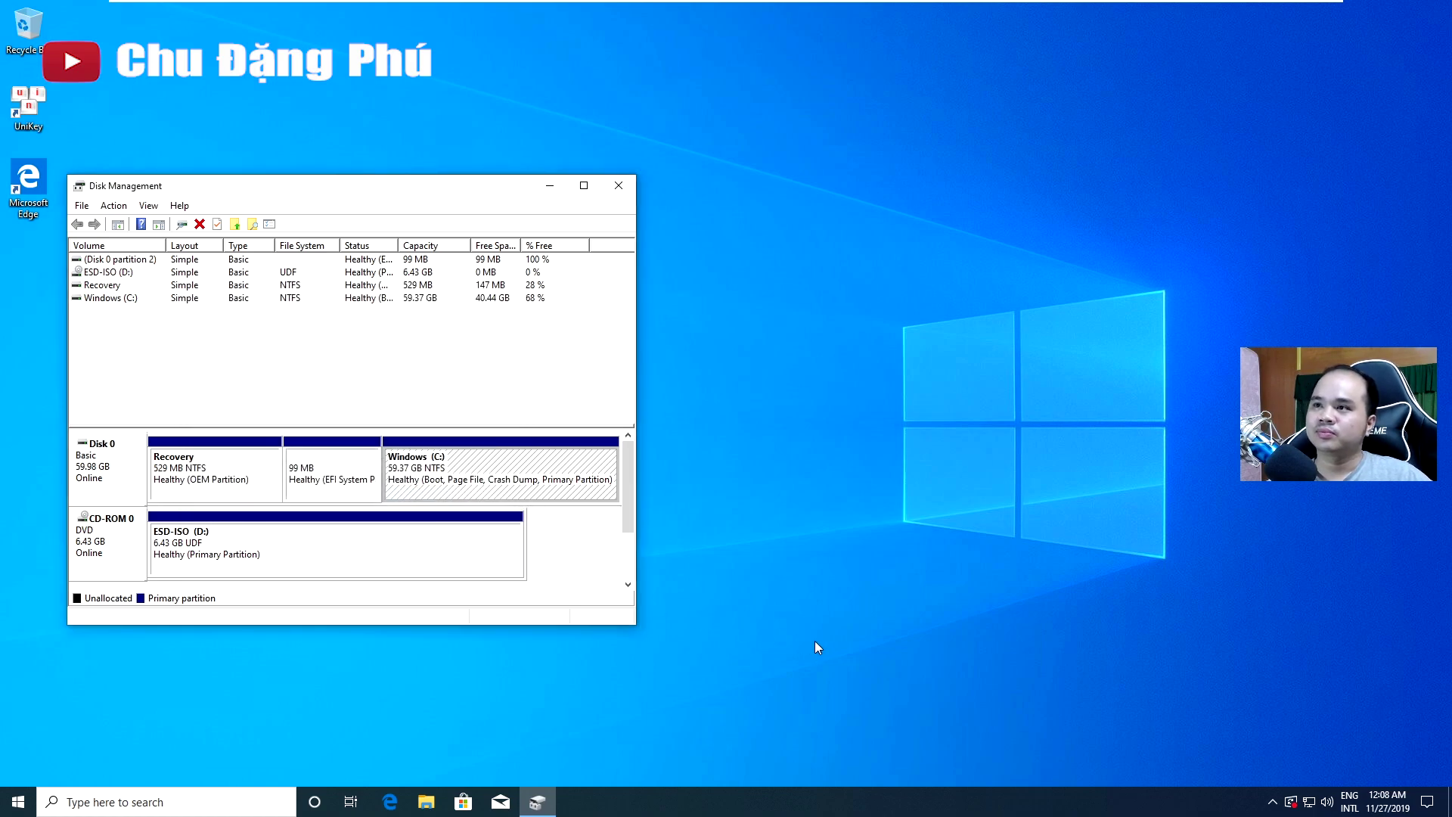
left_click(516, 490)
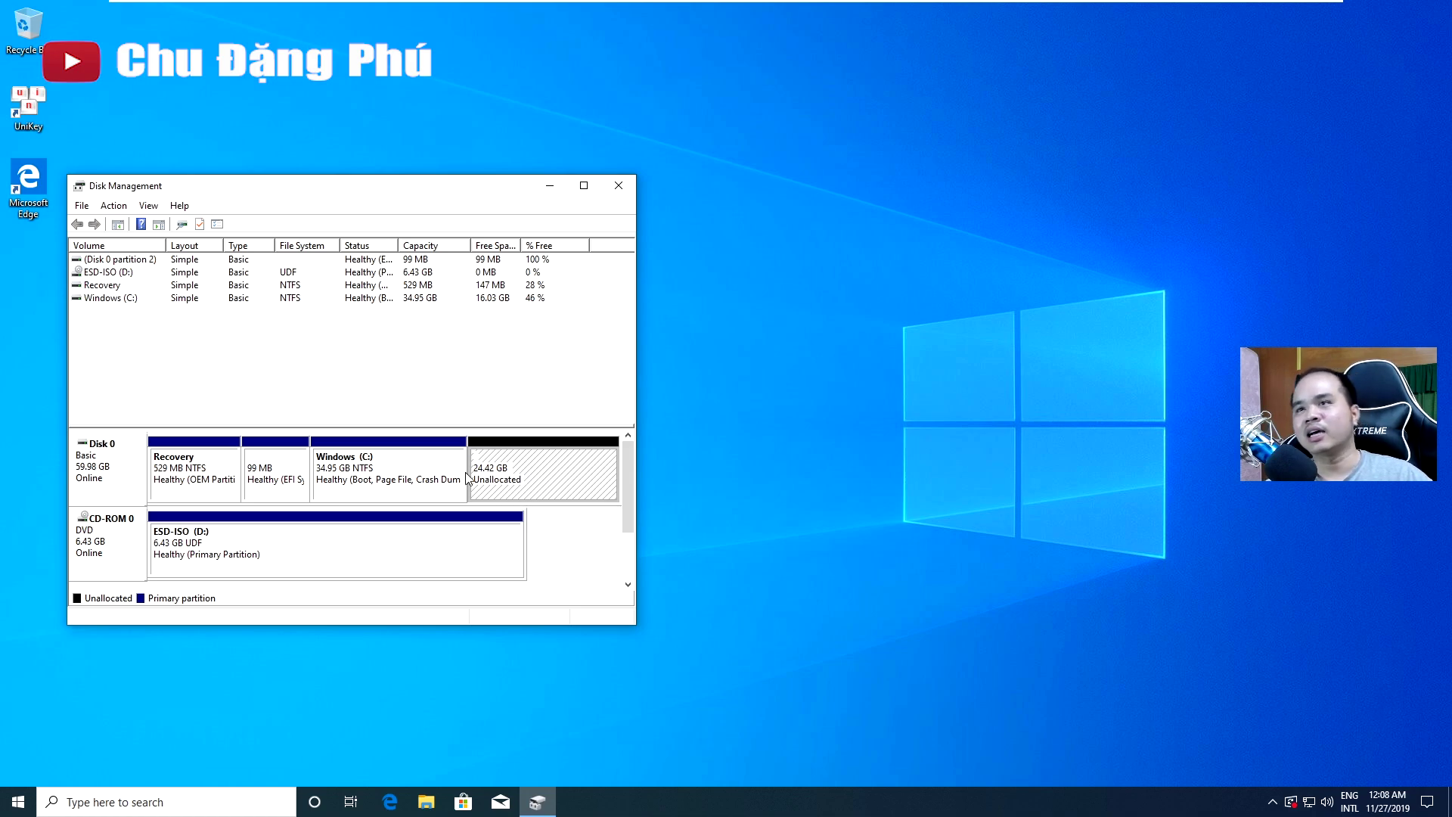
- Create a simple volume in the unallocated space with drive letter E, NTFS, default allocation size, quick format and the label Recovery
right_click(527, 474)
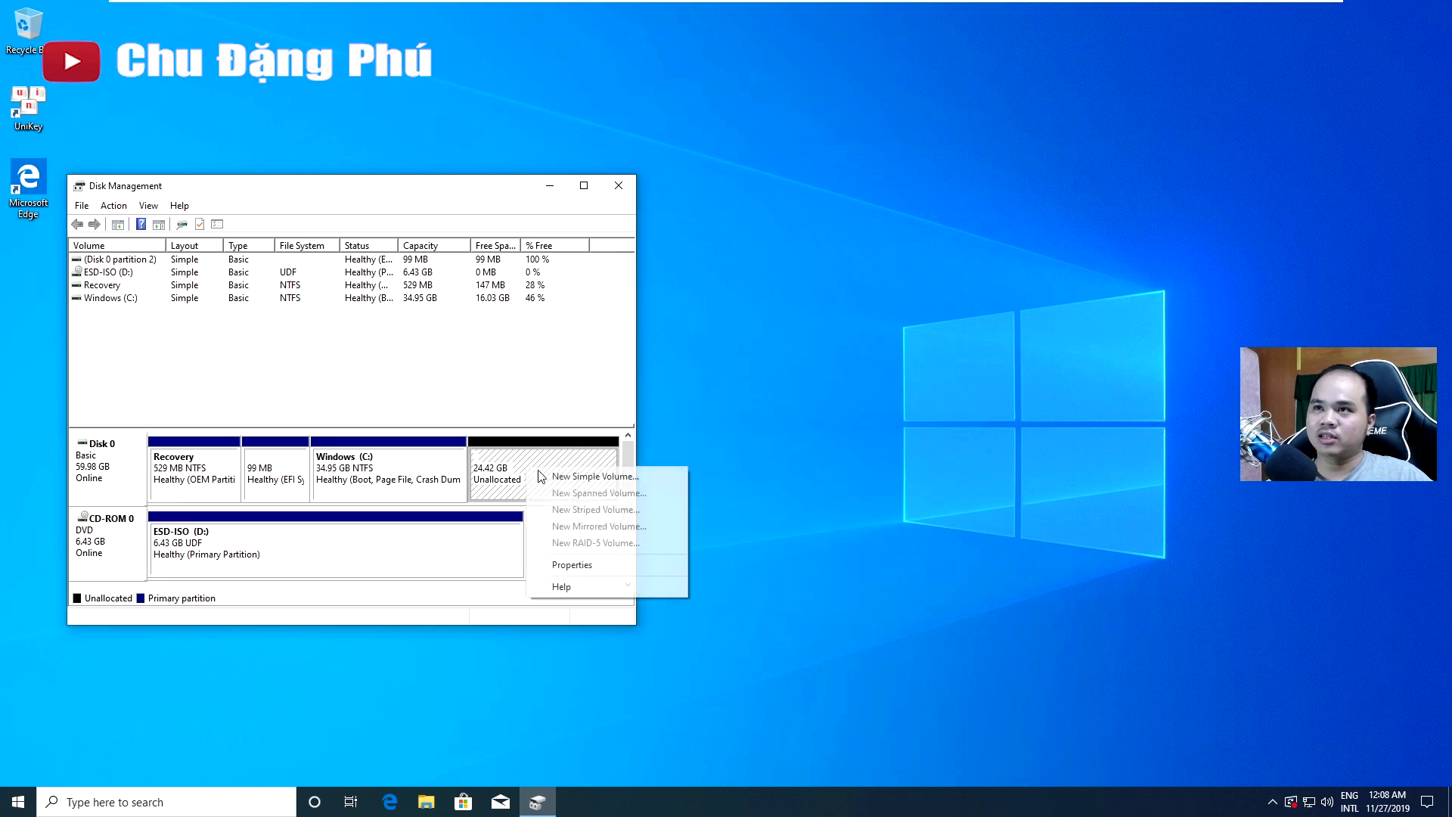
left_click(577, 477)
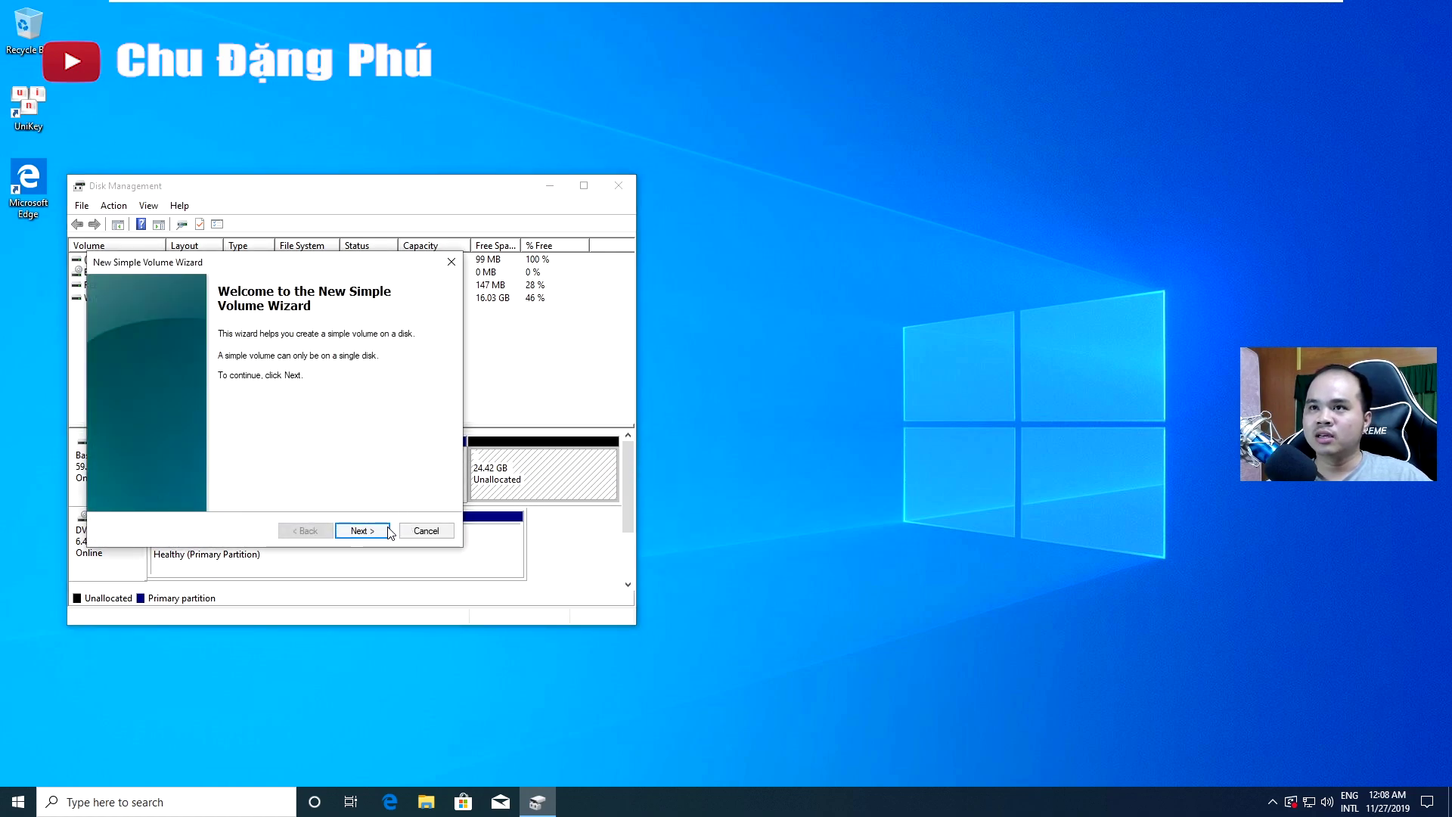
left_click(372, 532)
left_click(374, 534)
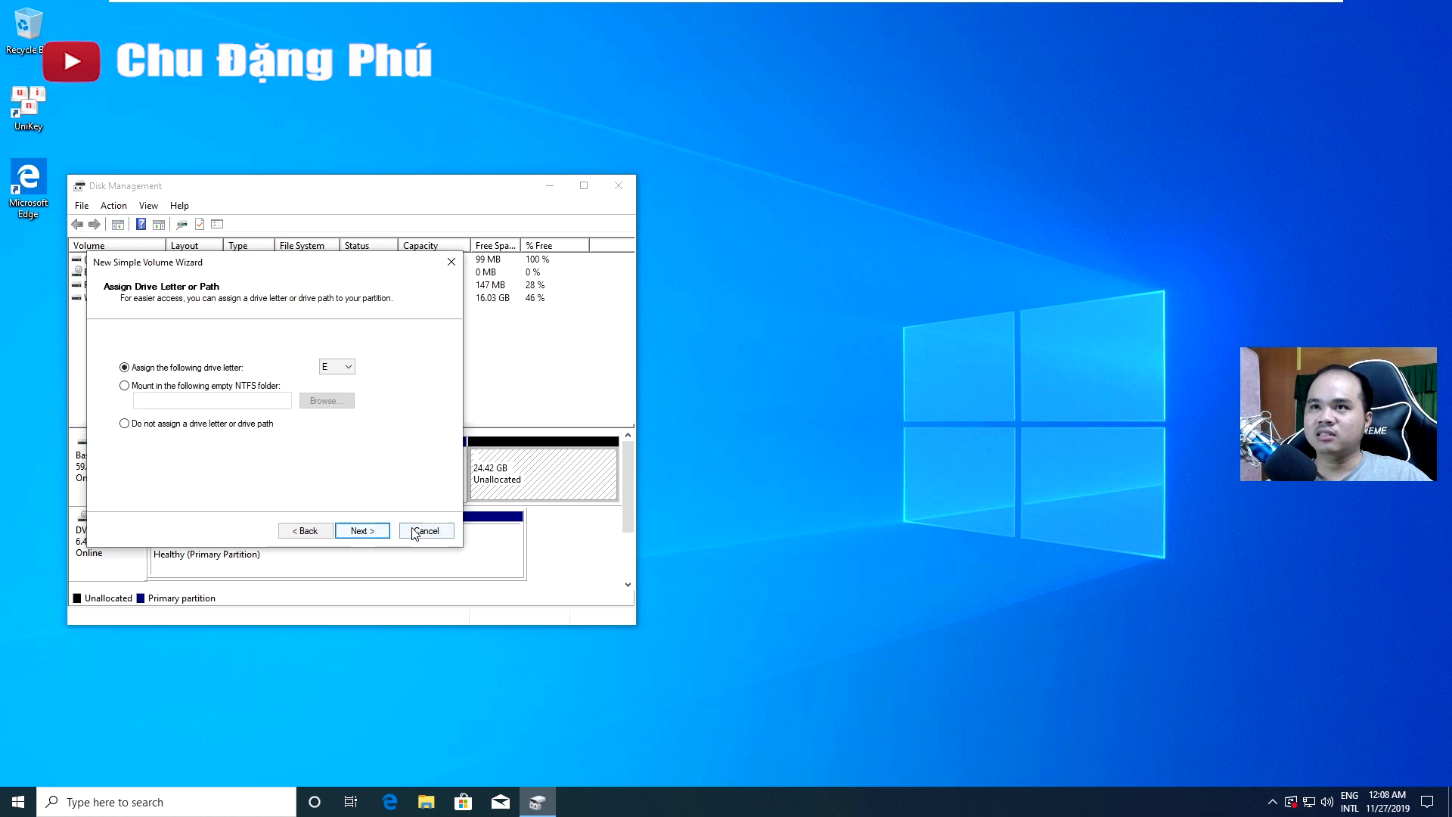
left_click(360, 532)
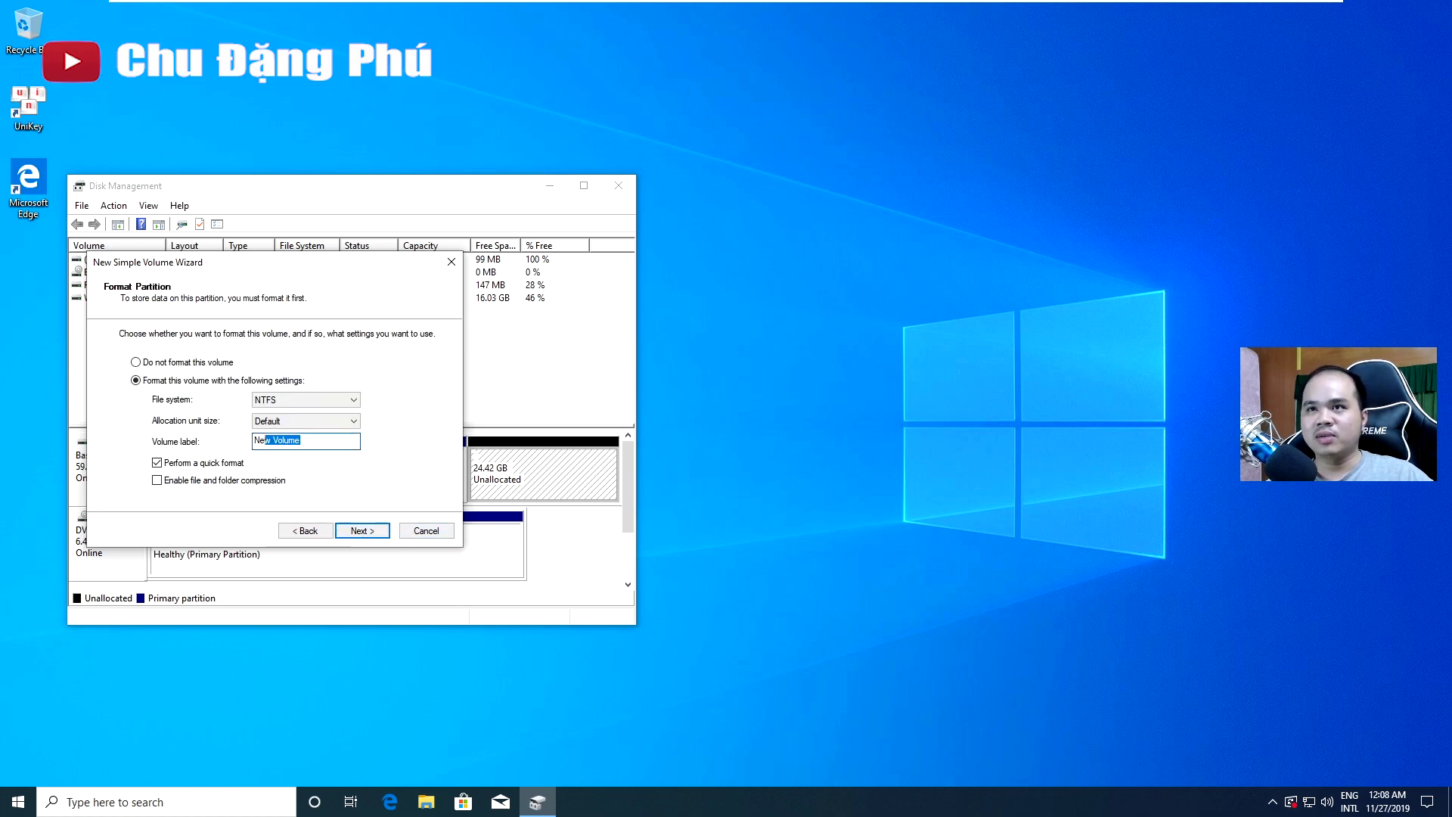
type("Re")
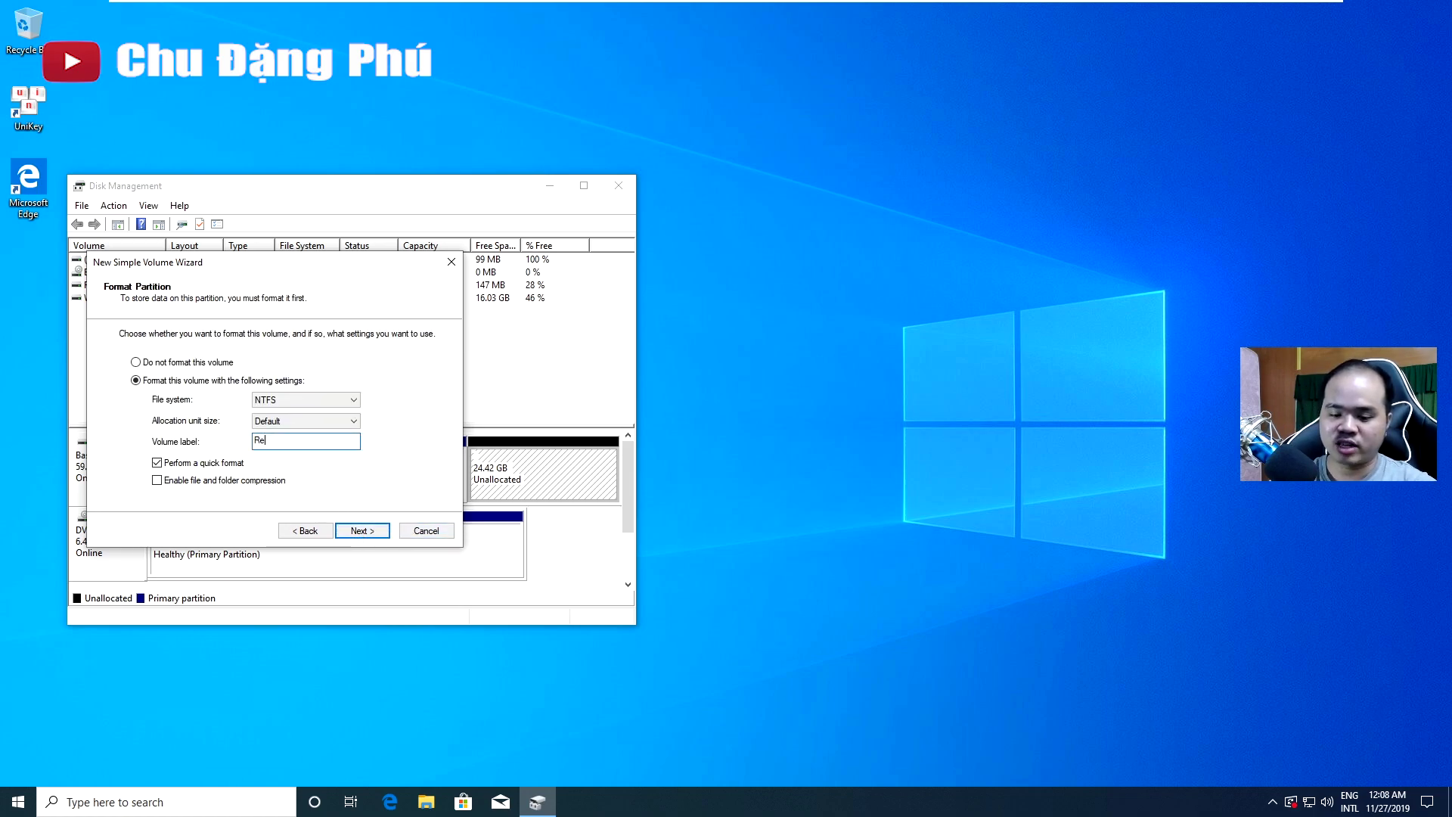
type("covery")
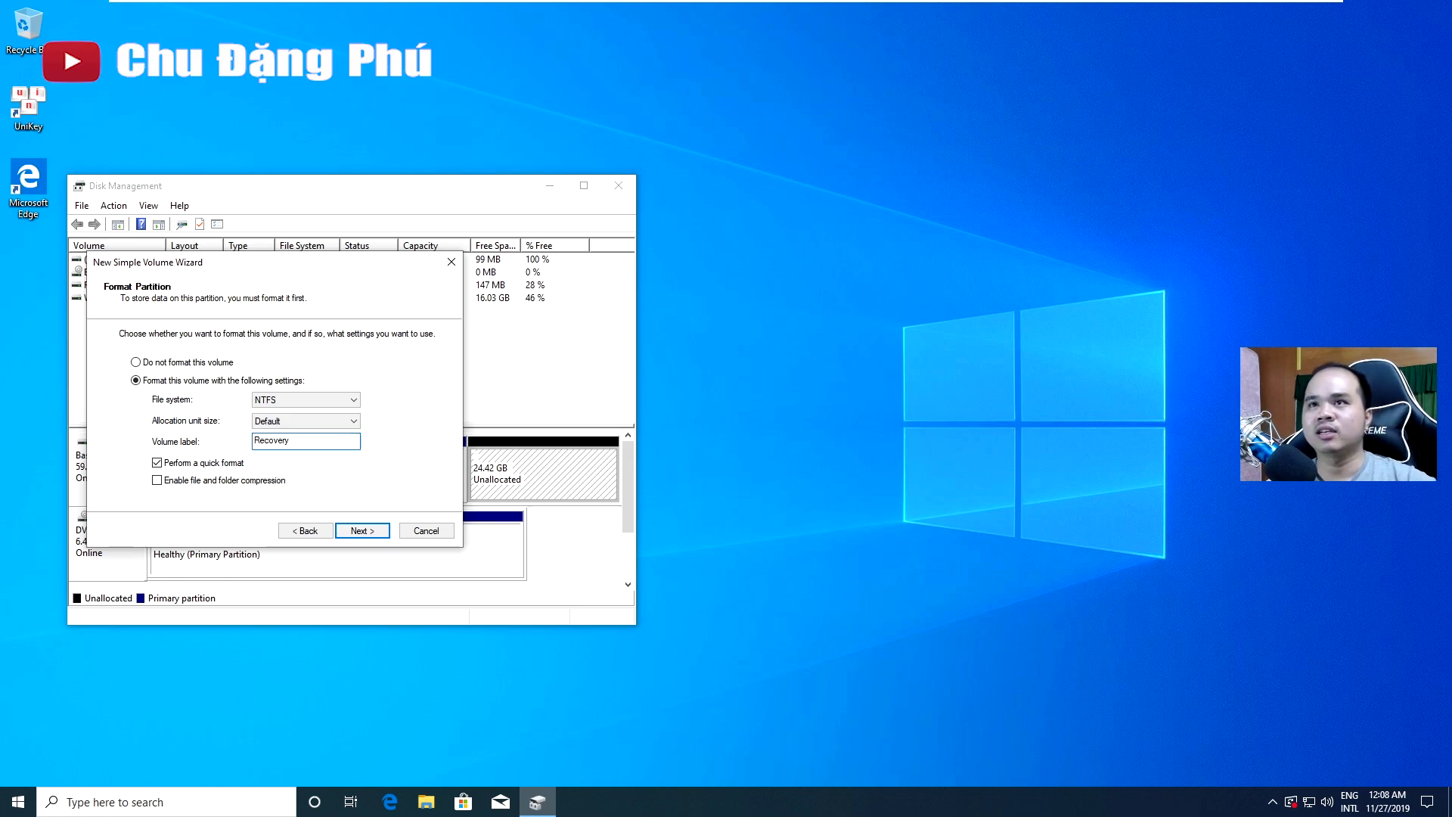
left_click(366, 533)
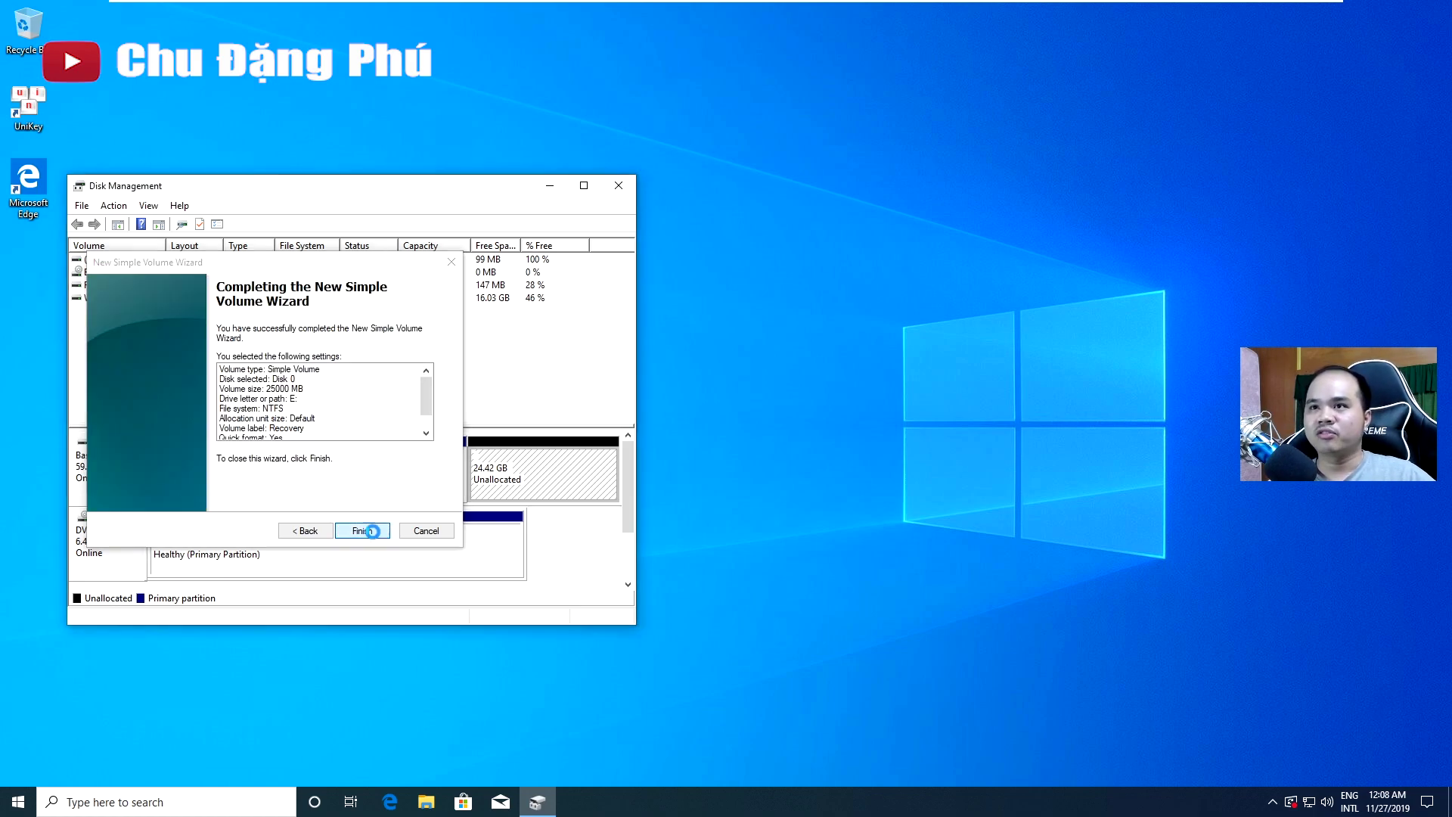
left_click(374, 533)
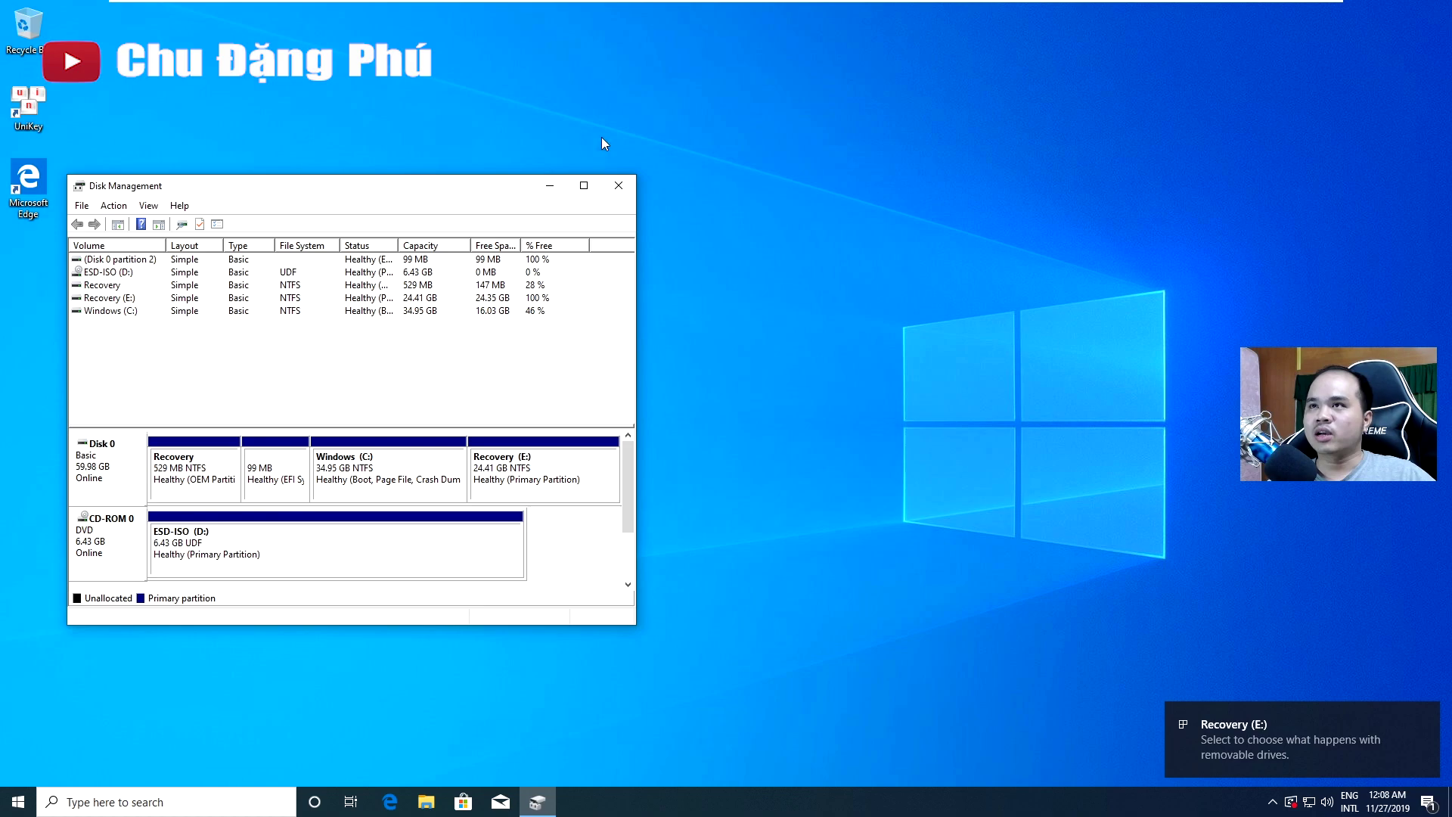
- Close Disk Management and inspect the new Recovery (E:) drive in This PC
left_click(617, 183)
left_click(426, 801)
left_click(350, 405)
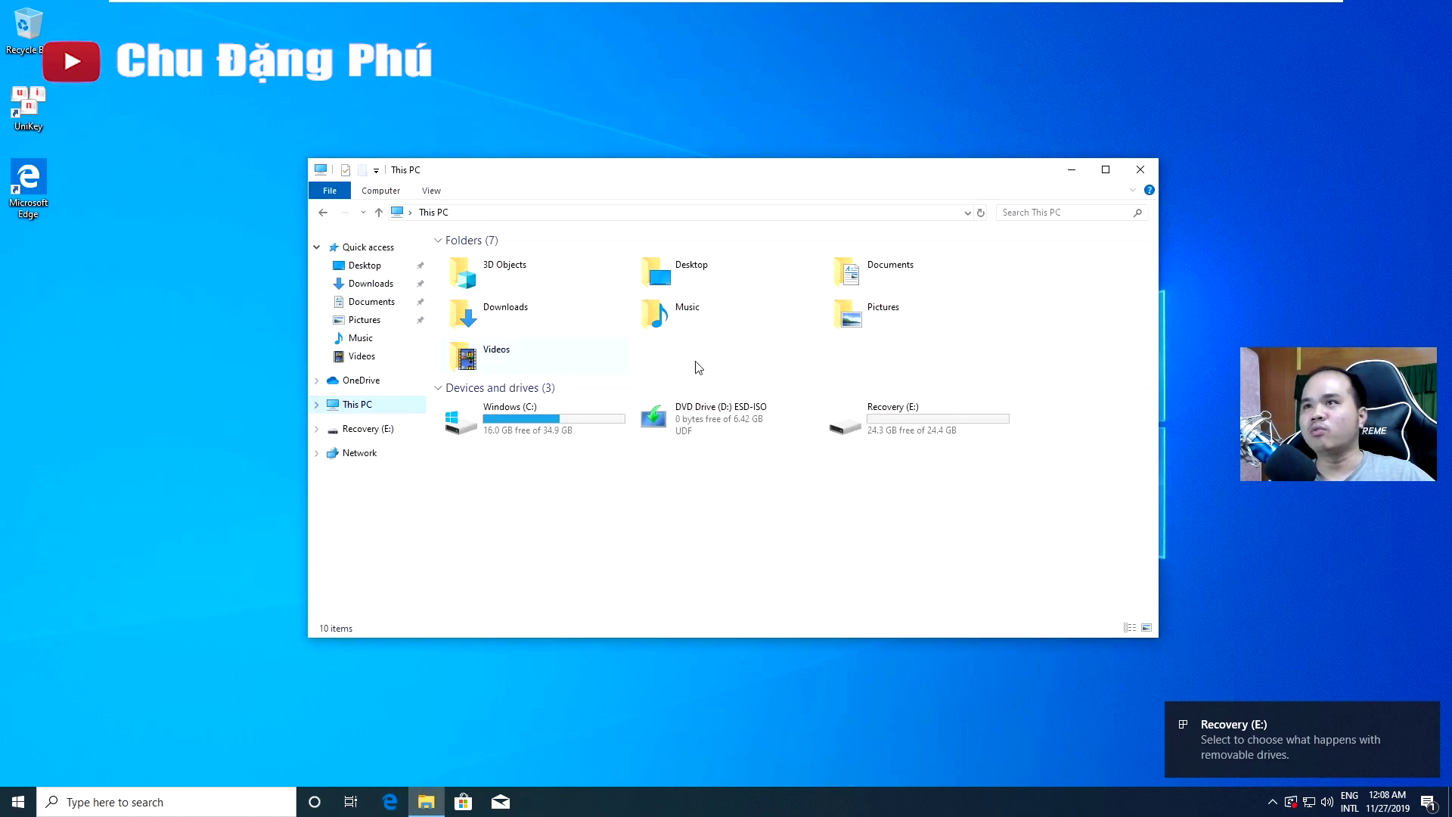
left_click_drag(732, 179, 582, 175)
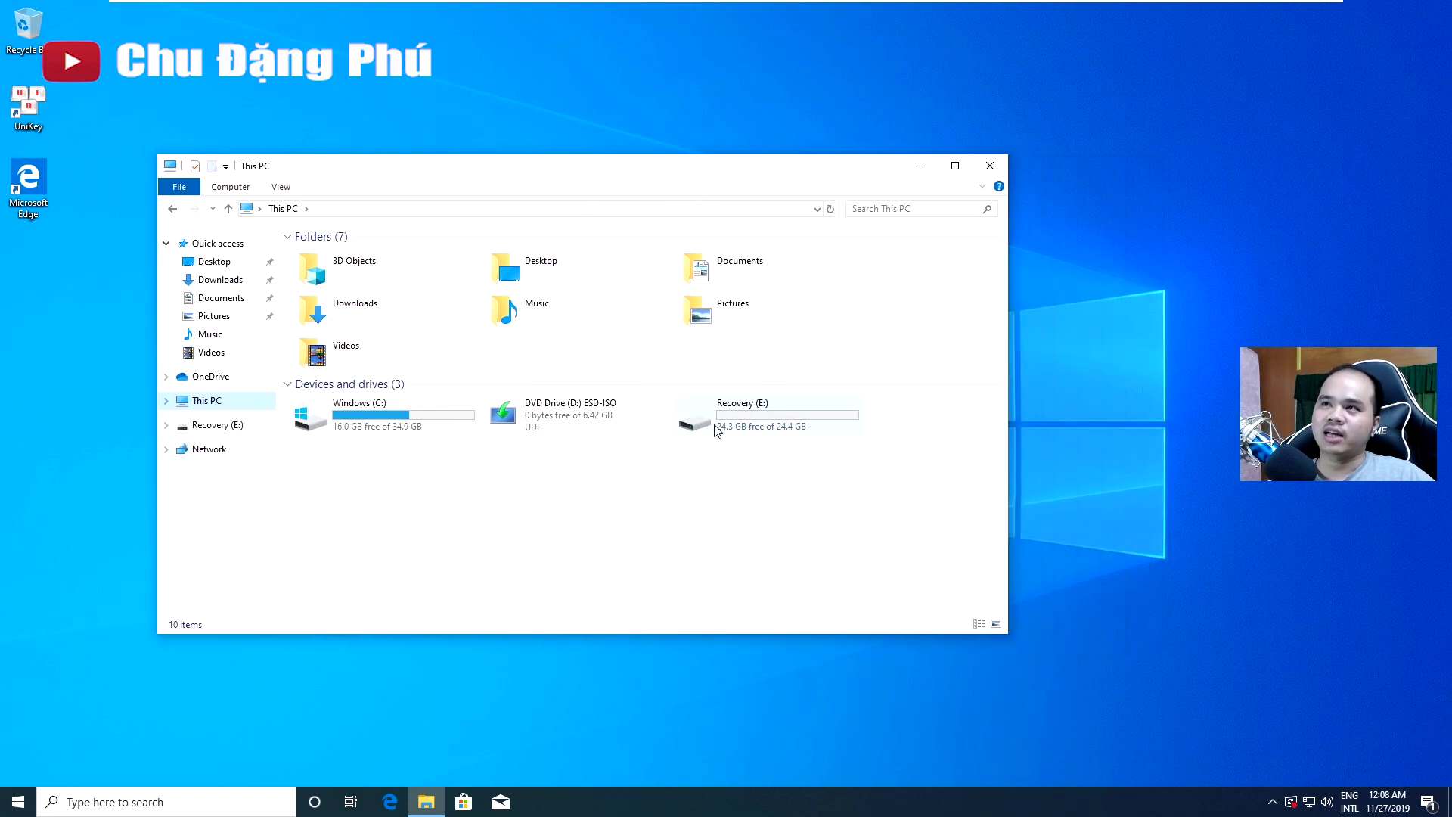
double_click(765, 421)
left_click(292, 210)
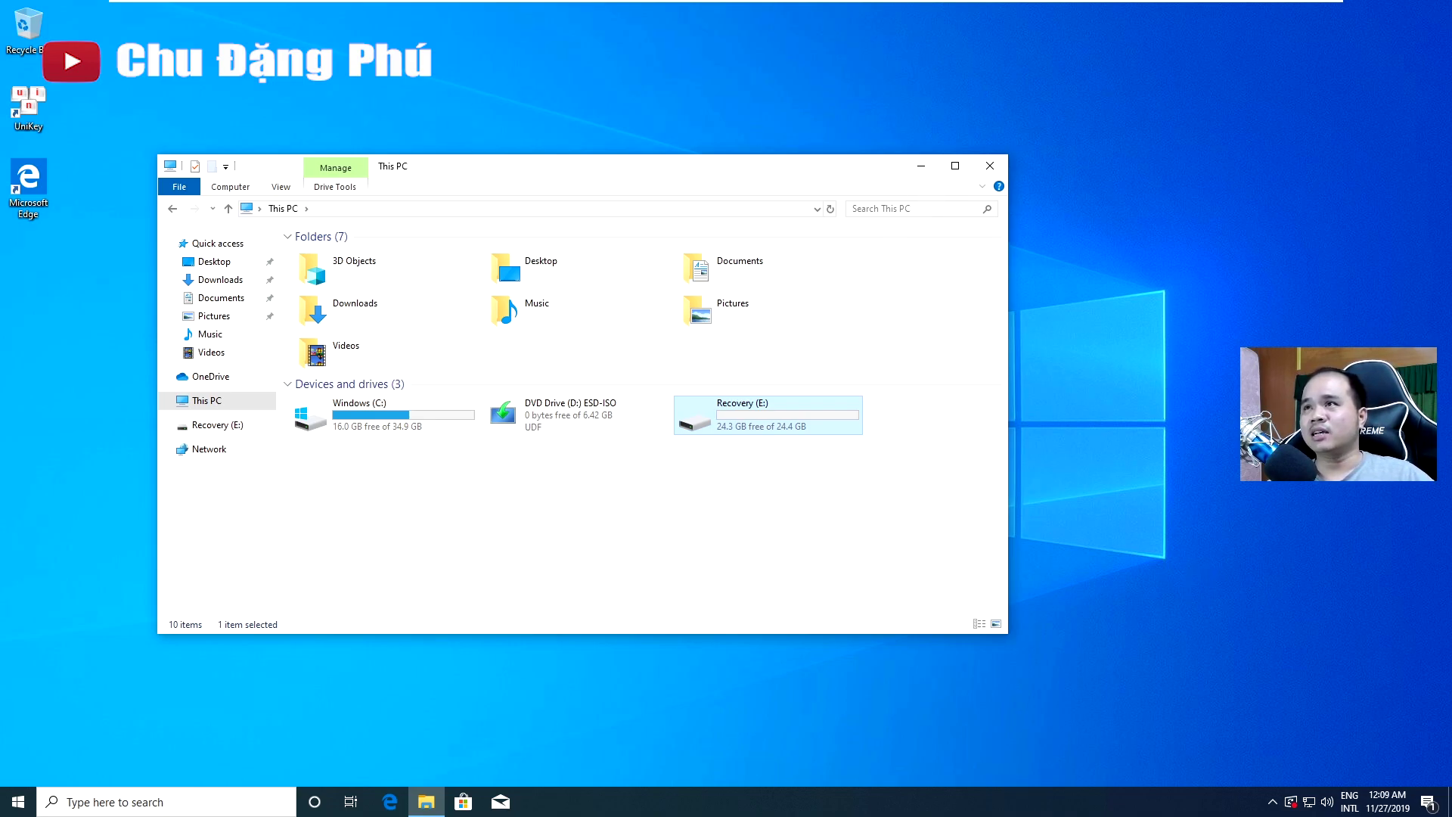
left_click(990, 166)
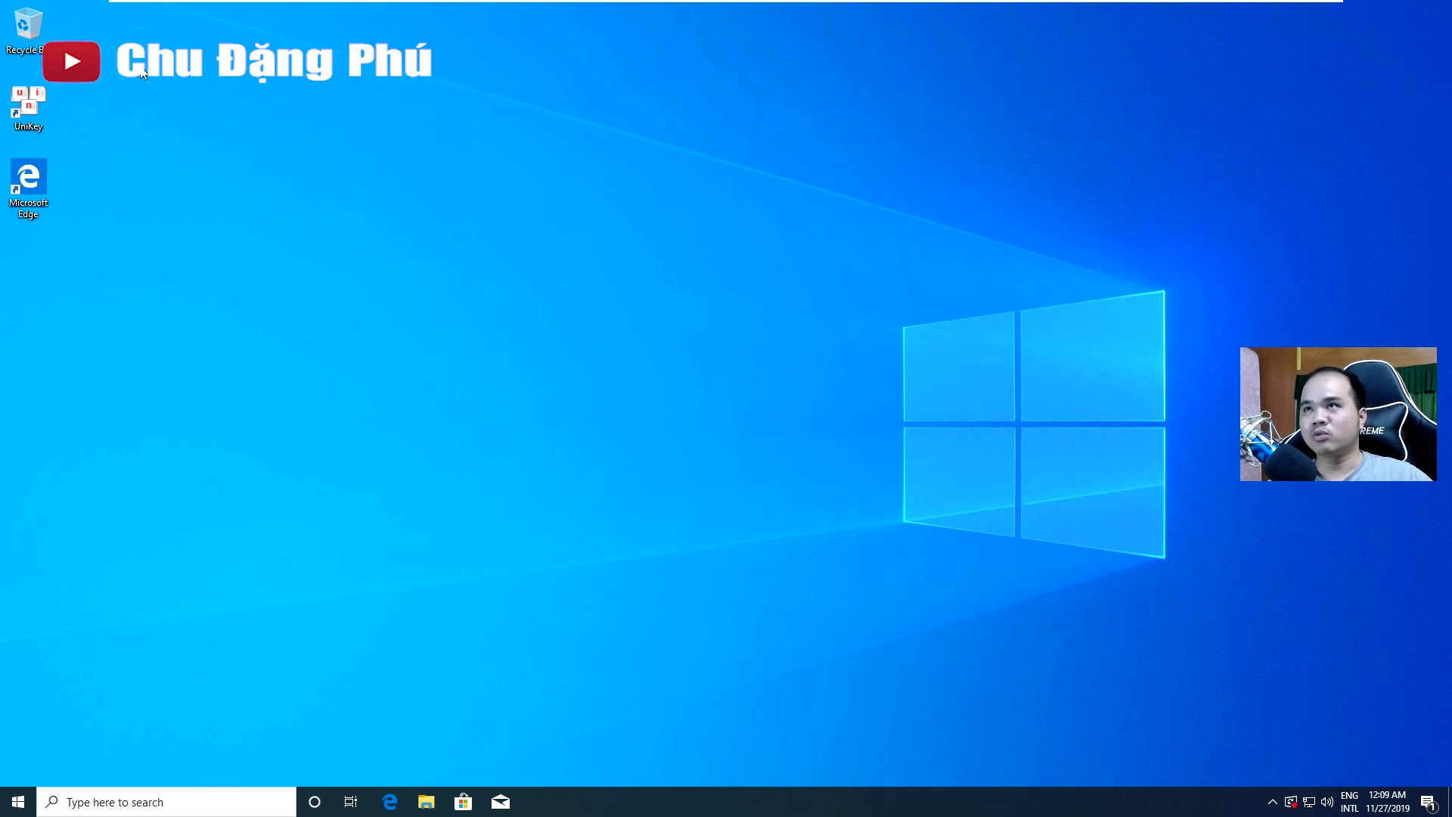
- Mount the Anhdv_Boot_2019_190508 ISO from D:\iso\Anhdv_Boot_2019_190508 in the virtual machine's CD/DVD (SATA) drive
mouse_move(182, 4)
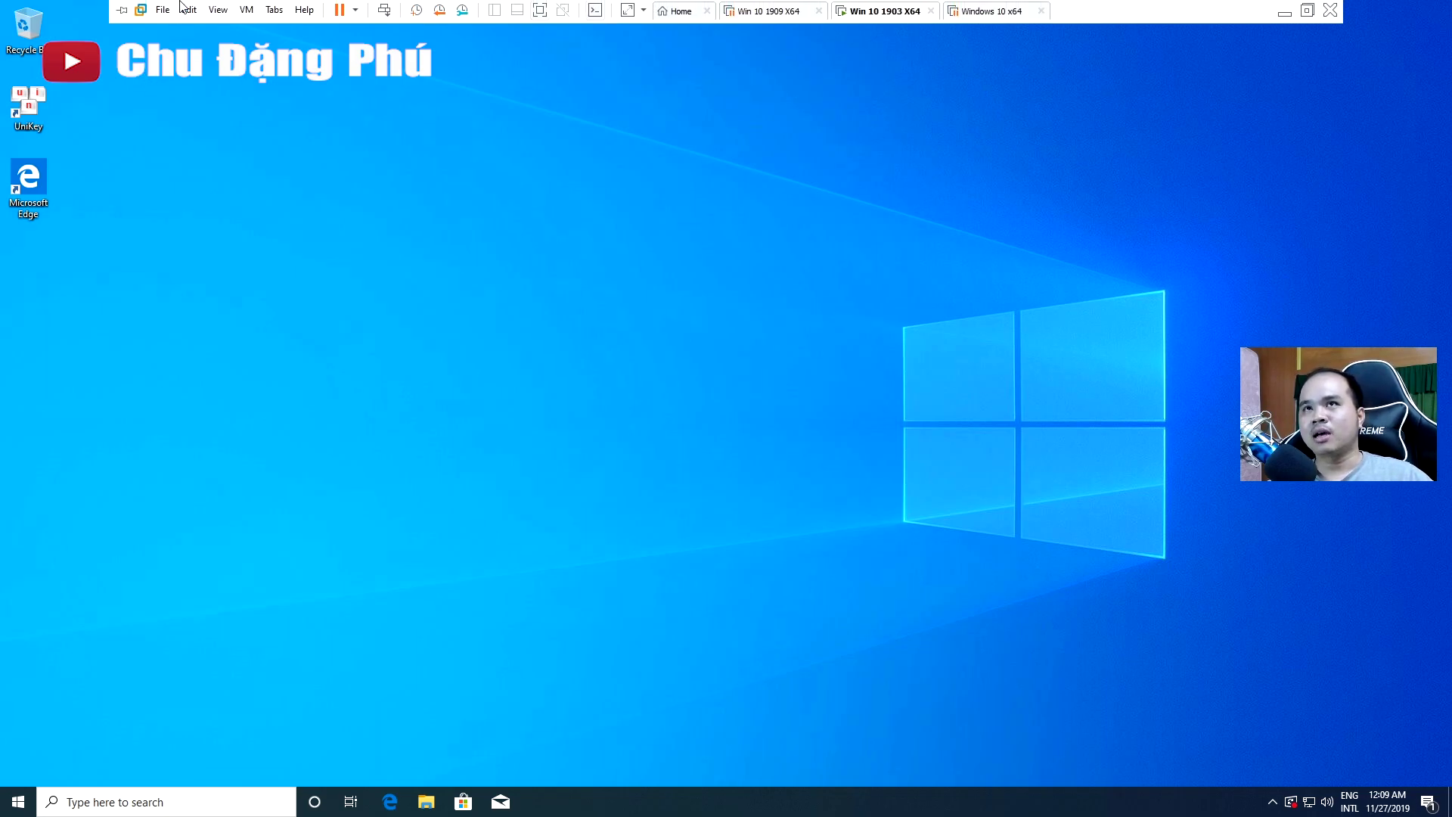
left_click(247, 10)
mouse_move(270, 47)
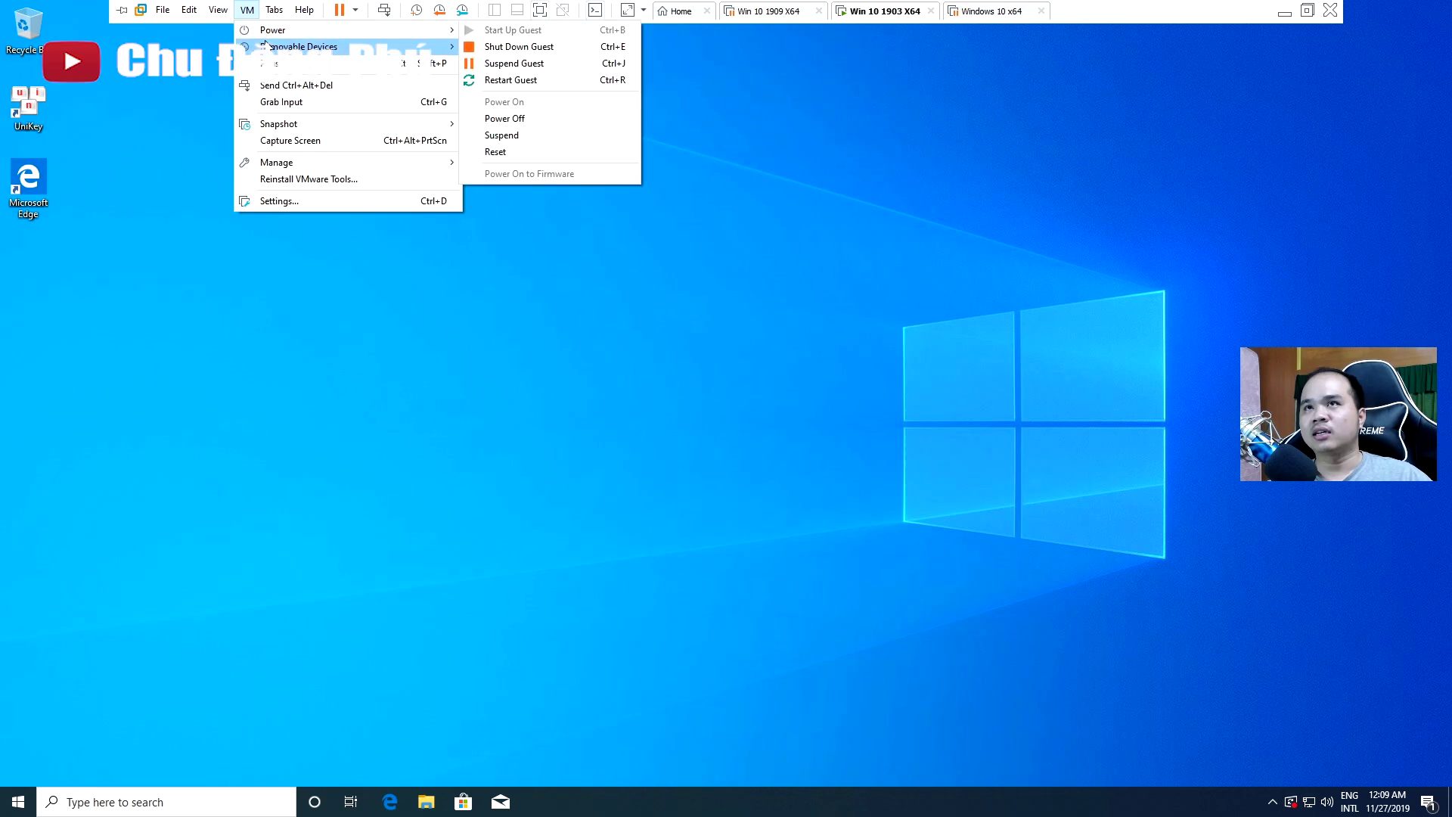
mouse_move(562, 46)
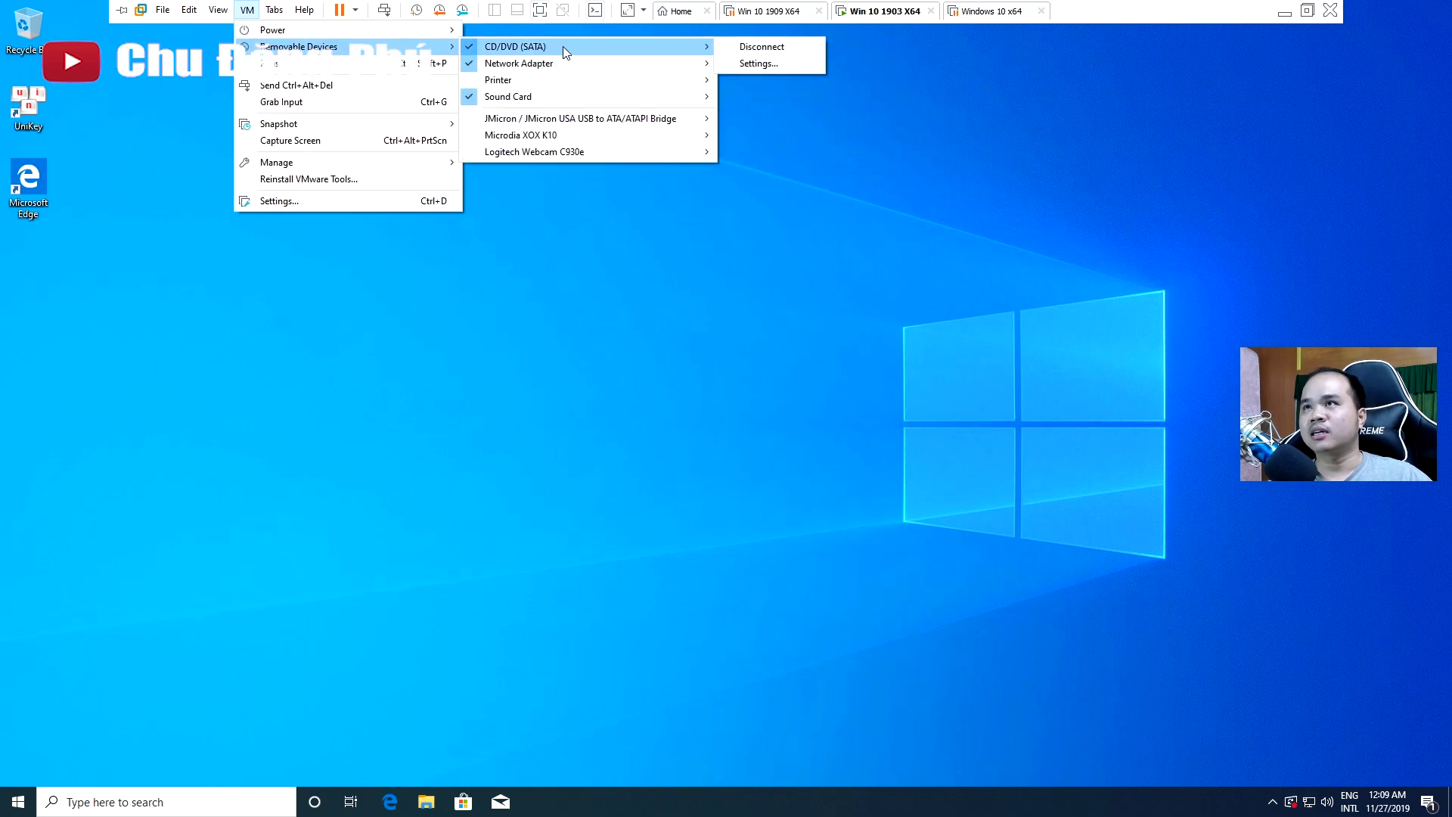
left_click(742, 53)
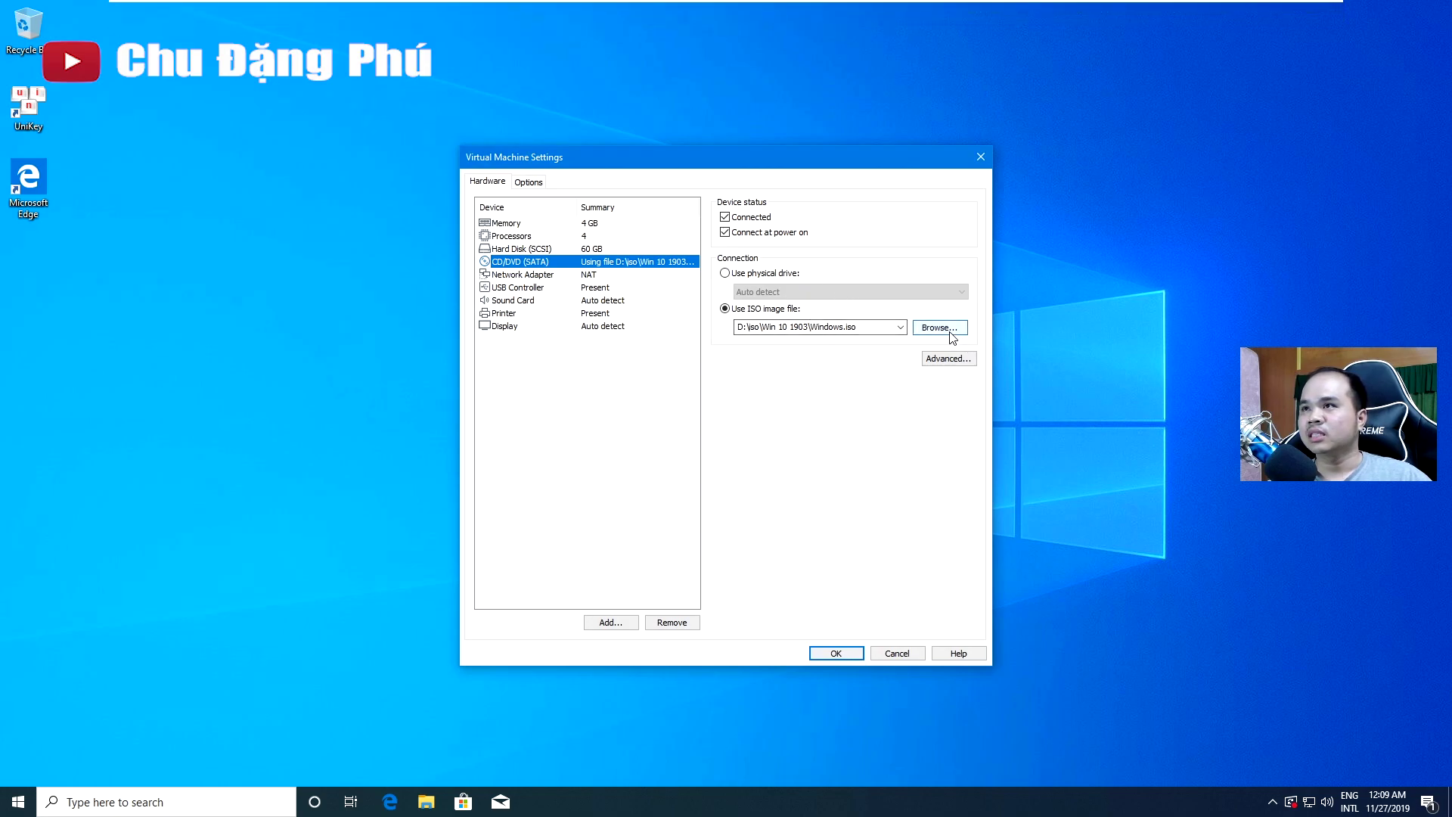
left_click(951, 333)
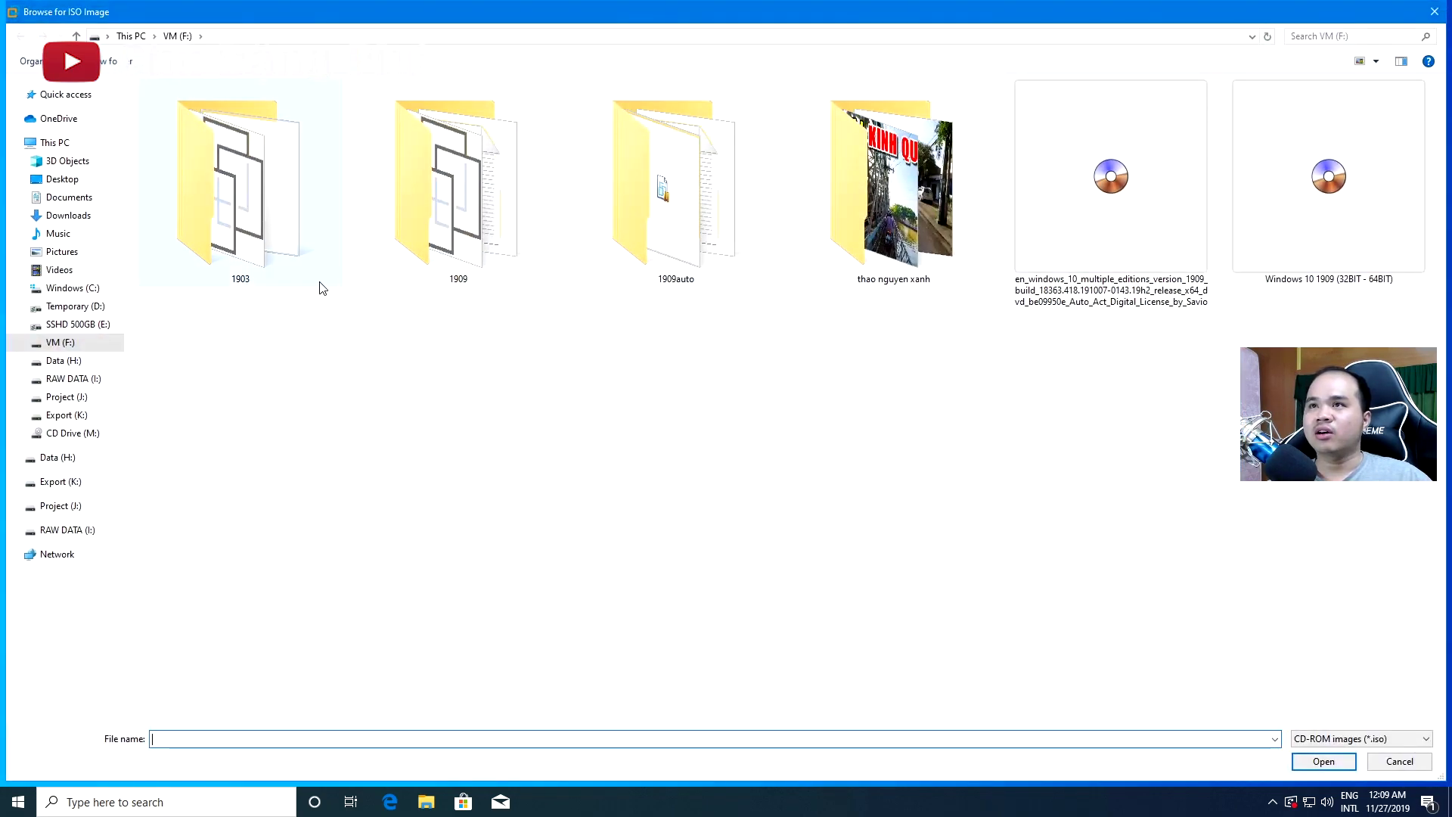
left_click(89, 307)
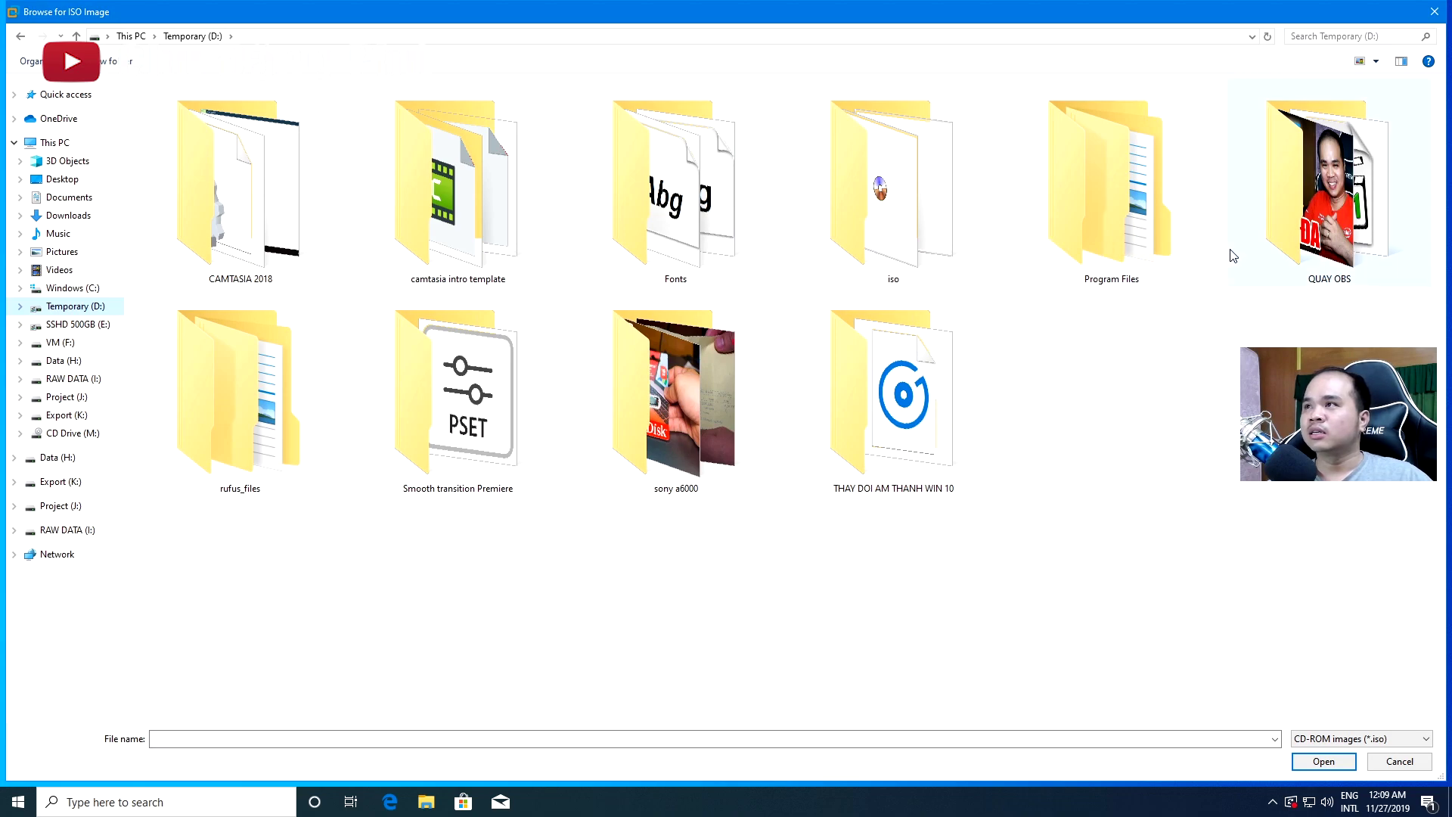
double_click(908, 234)
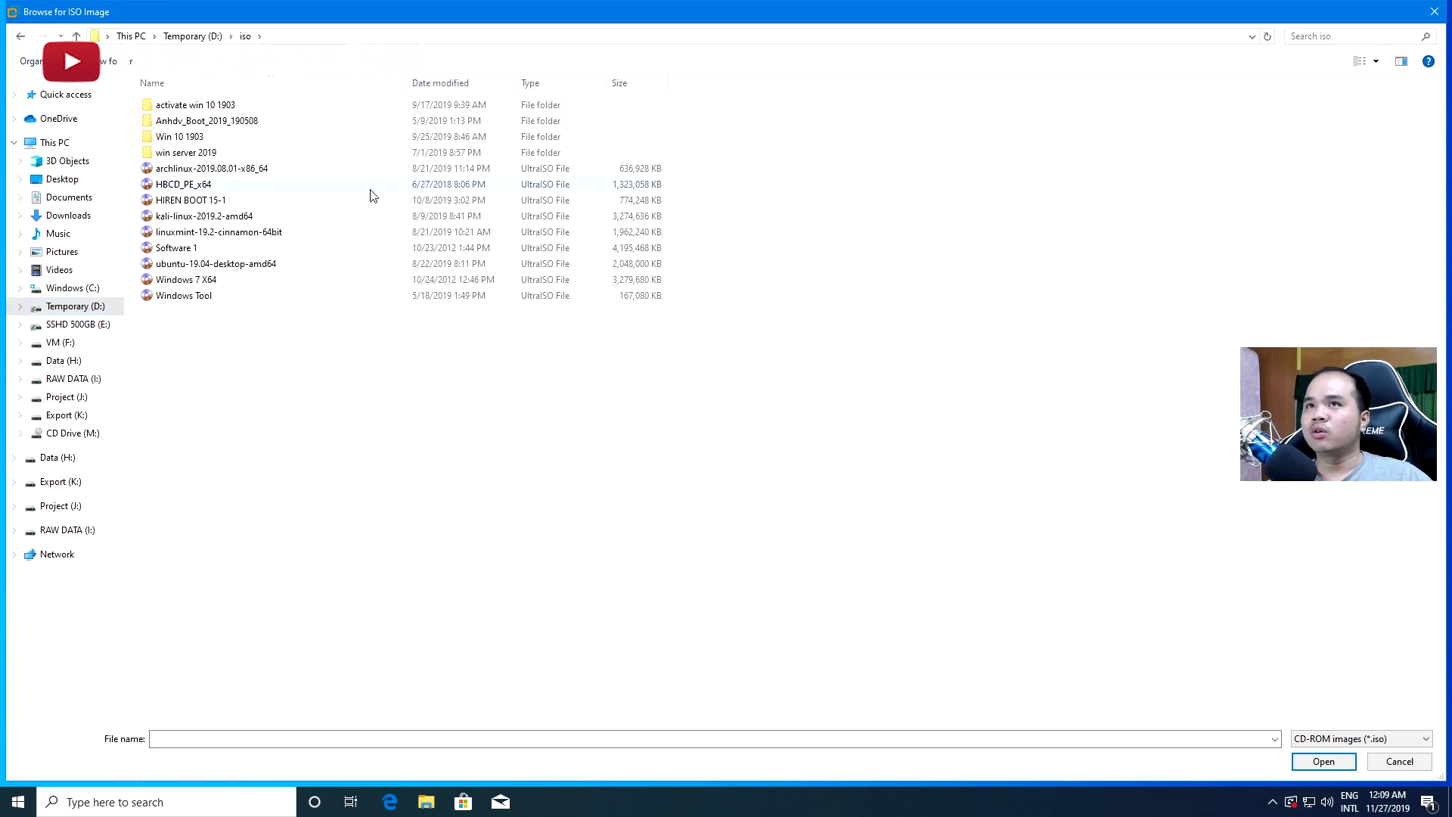
double_click(226, 126)
left_click(174, 124)
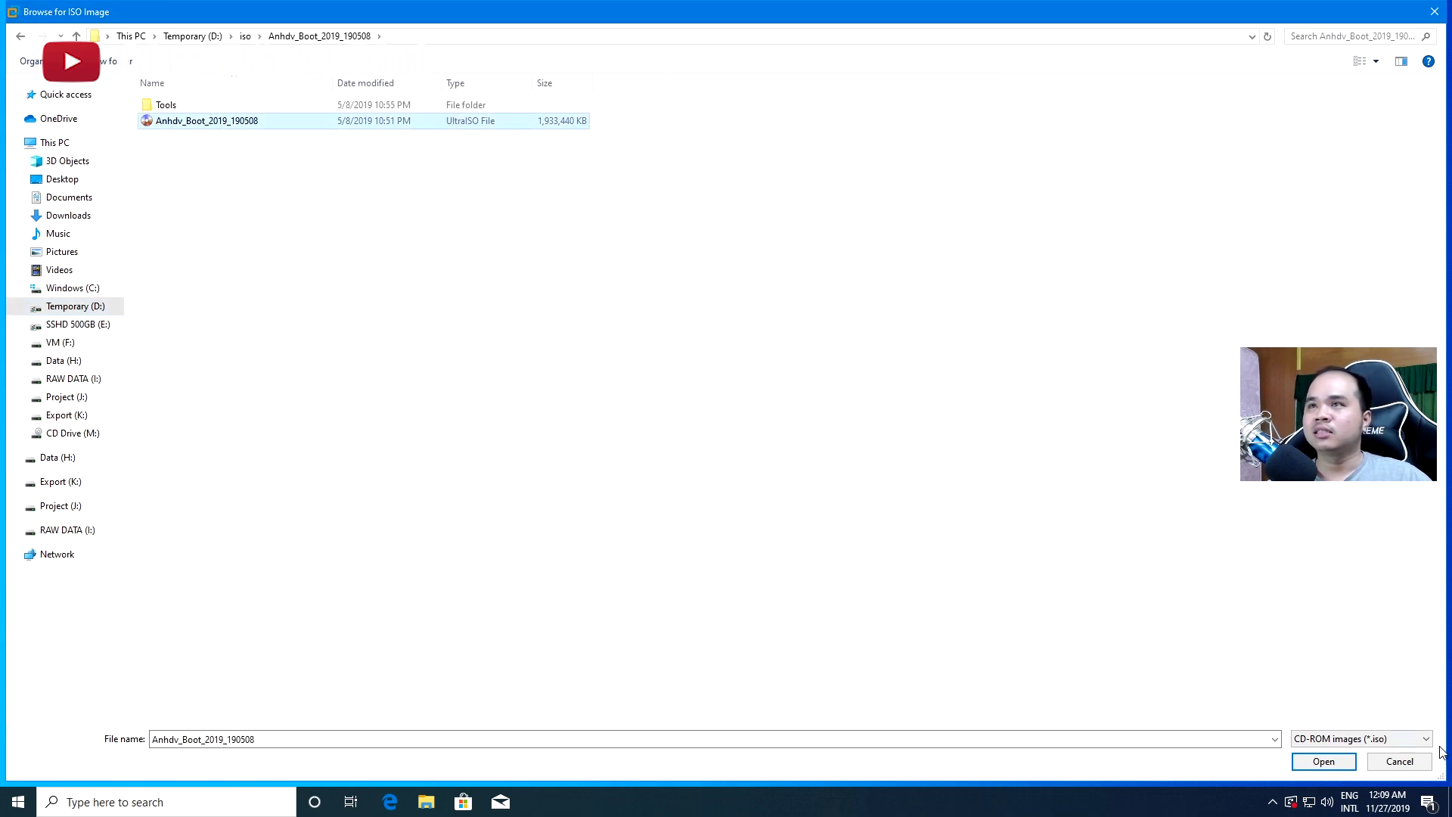
left_click(1324, 760)
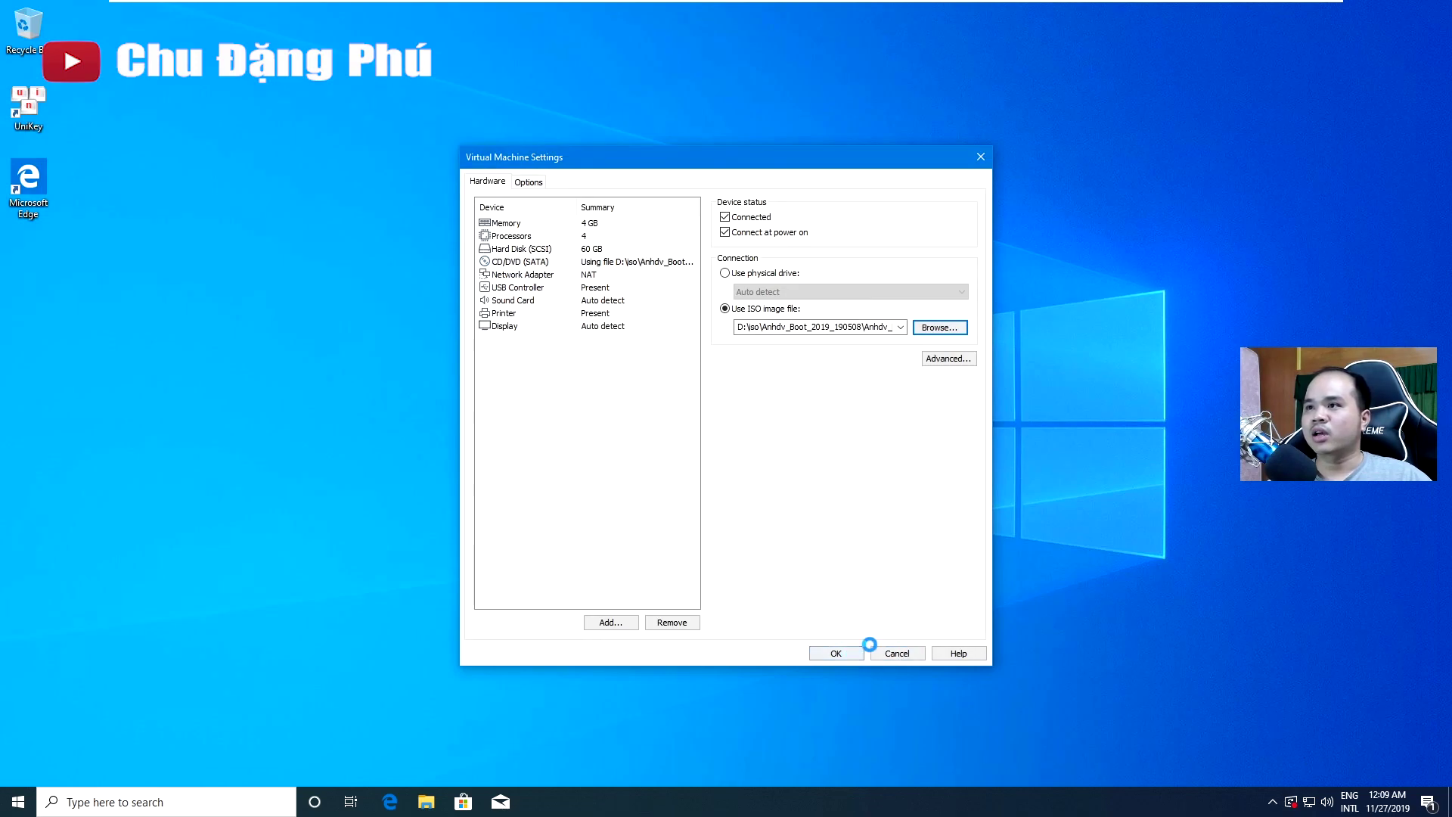
left_click(836, 652)
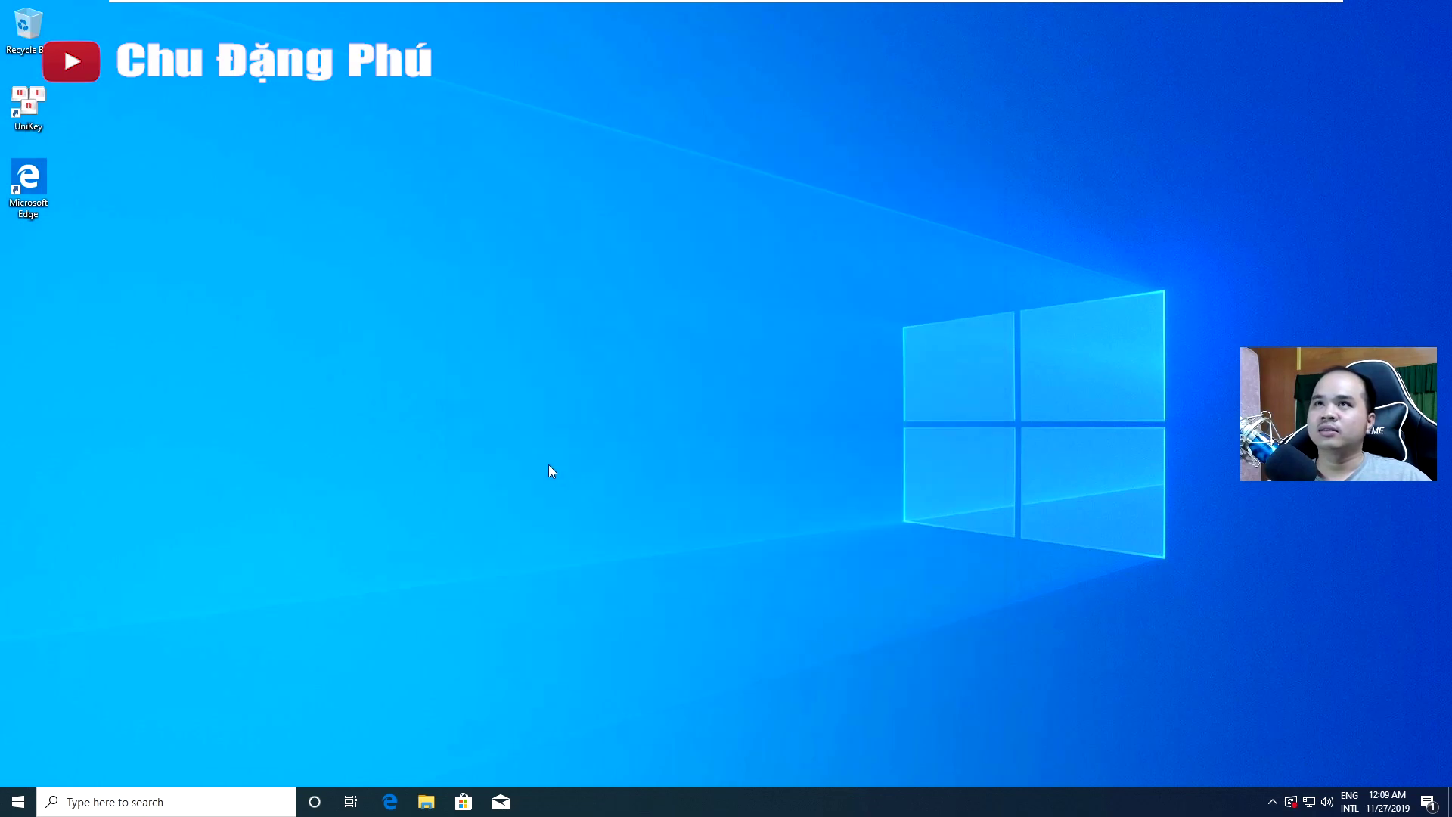
- Restart the virtual machine and boot it from EFI VMware Virtual SATA CDROM Drive (1.0) in the Boot Manager
left_click(18, 801)
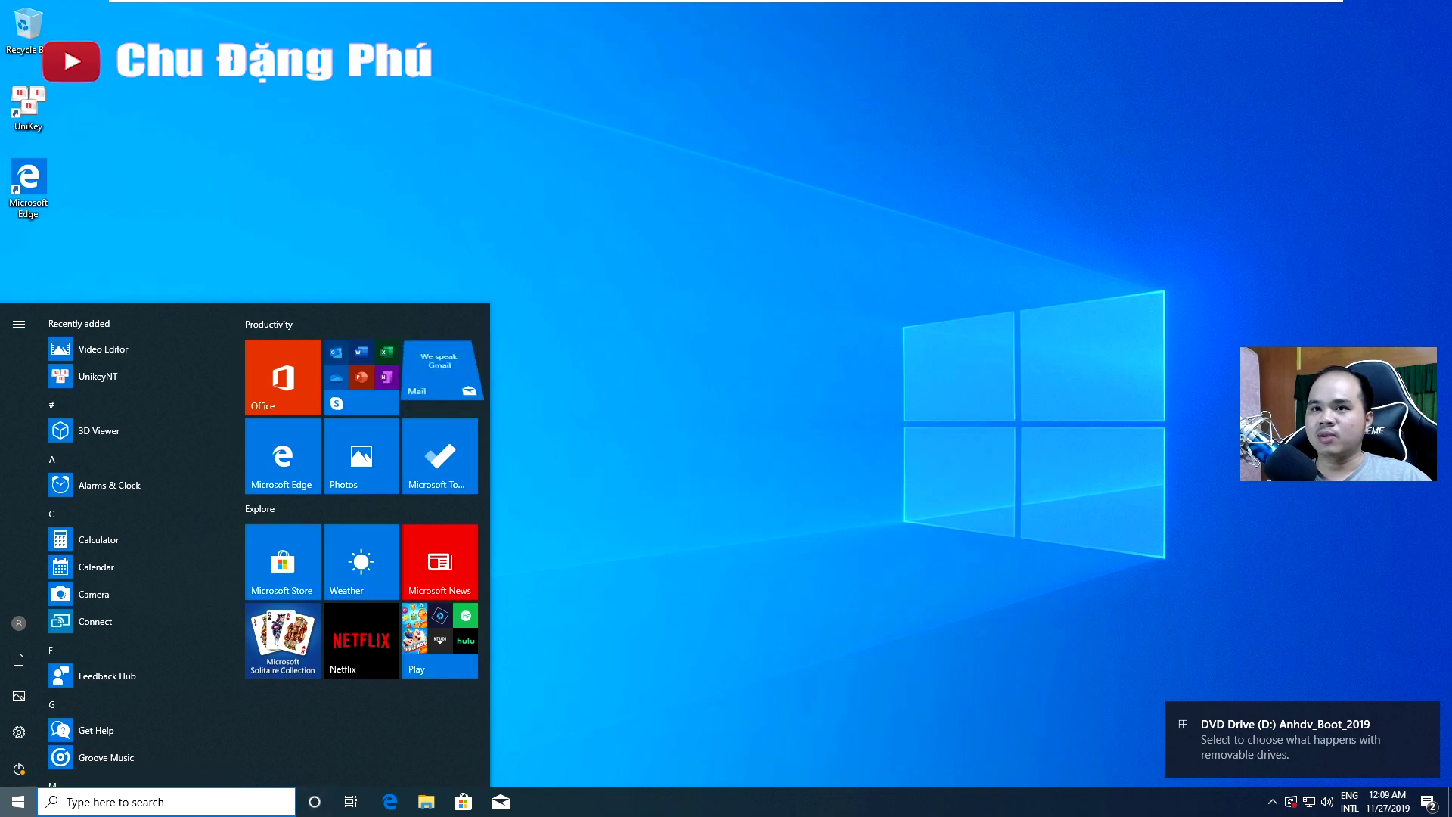
left_click(19, 768)
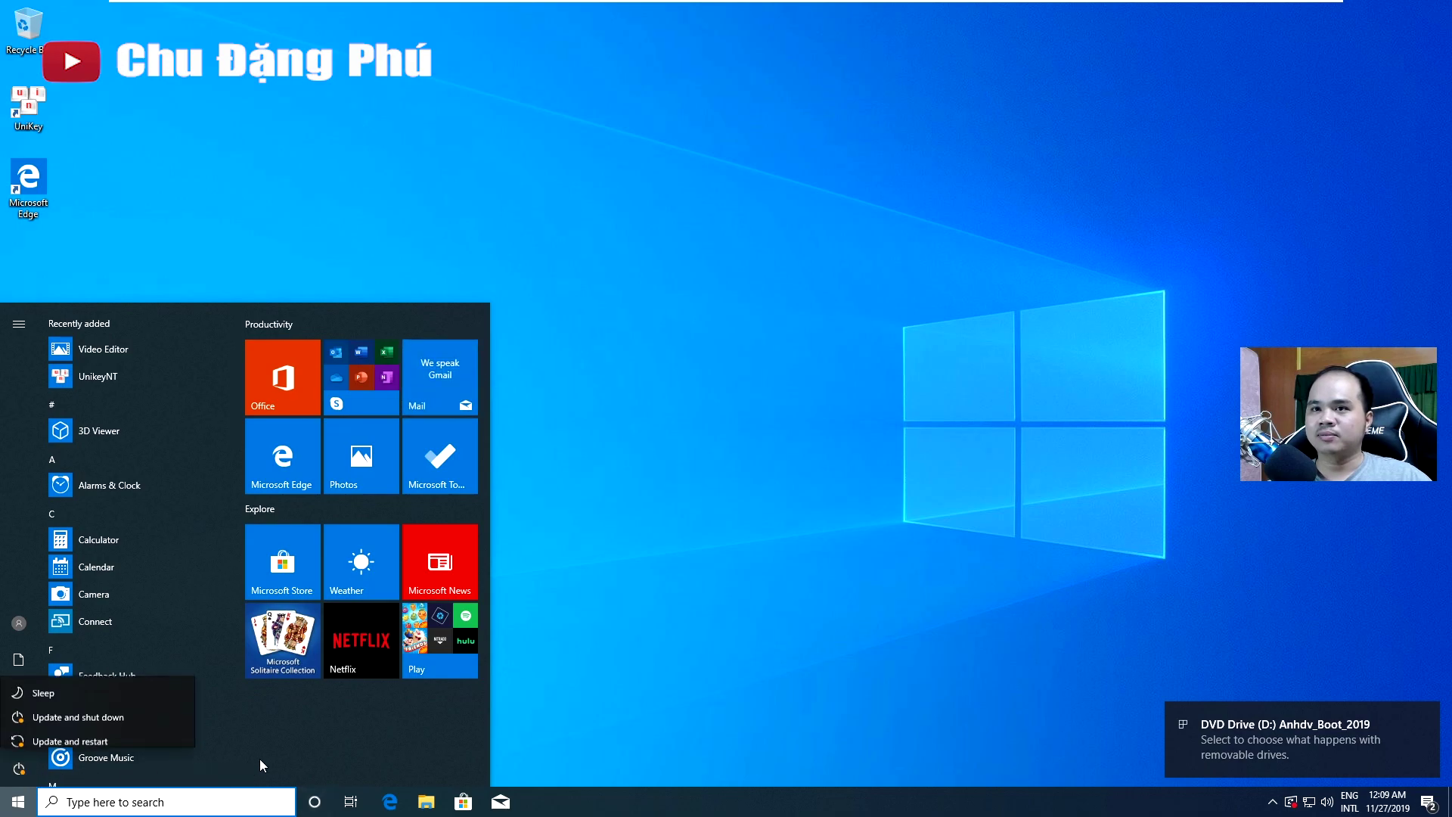
left_click(87, 730)
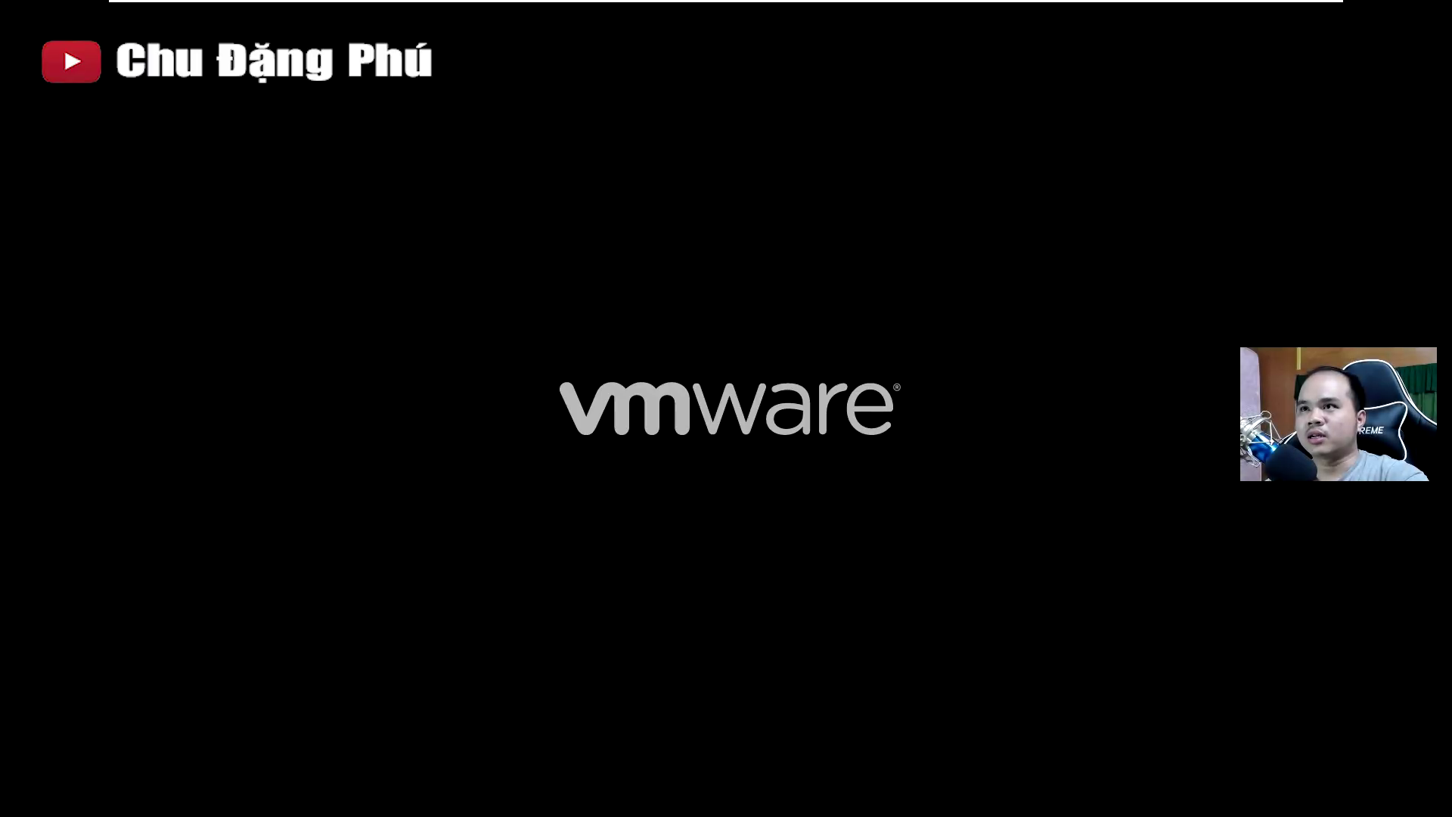
key("Escape")
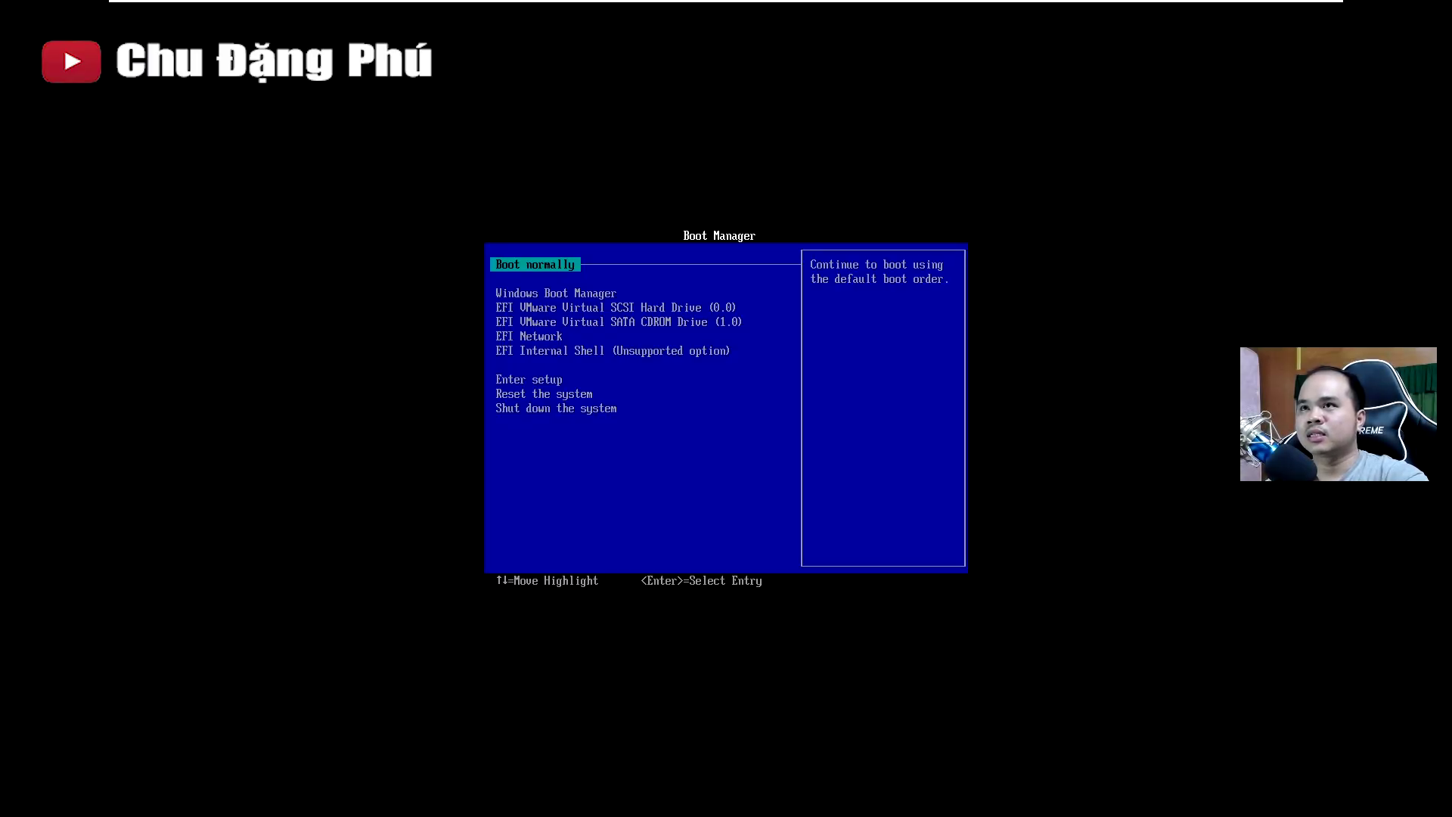
key("Down")
key("Down")
key("Down")
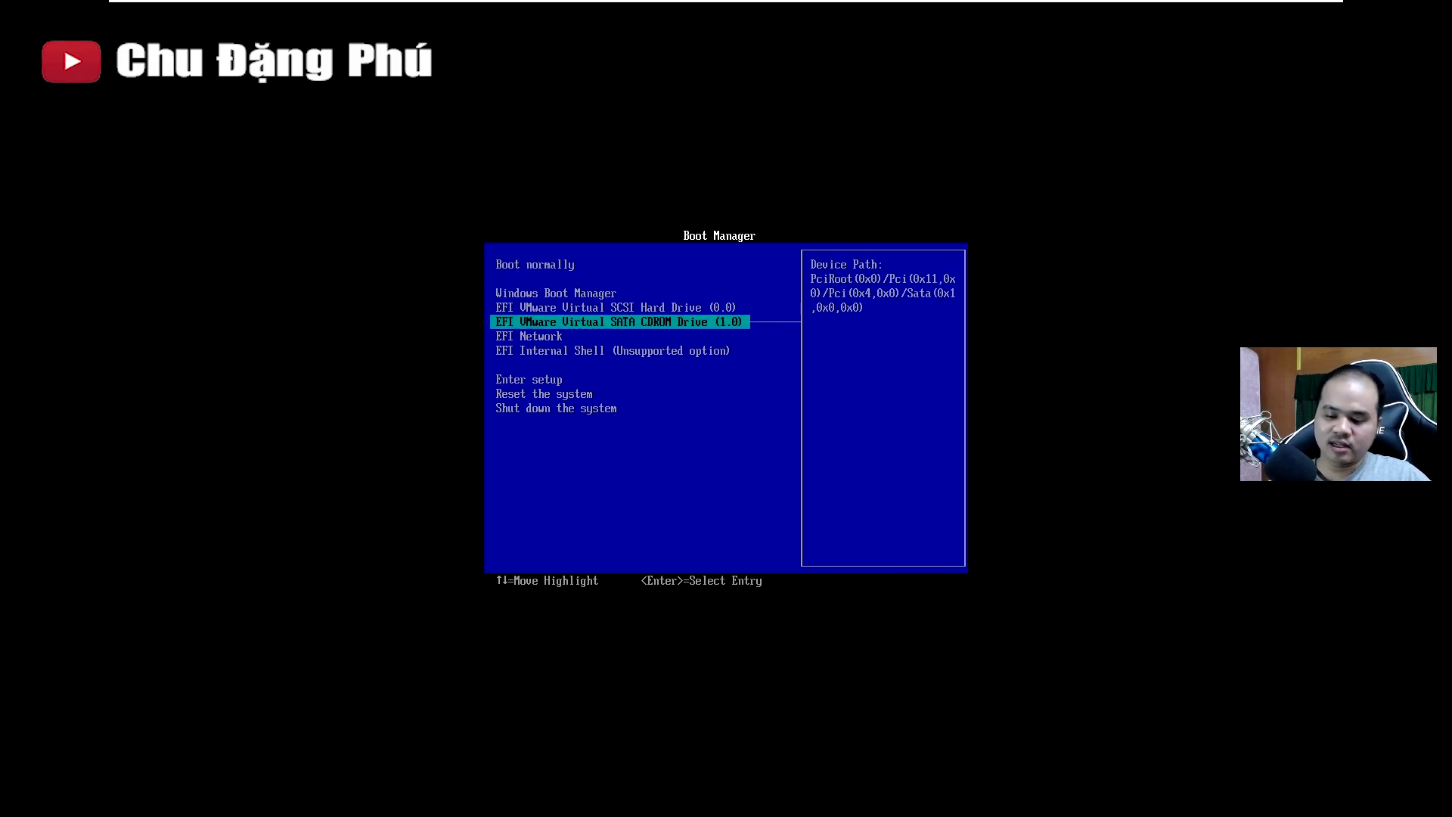
key("Return")
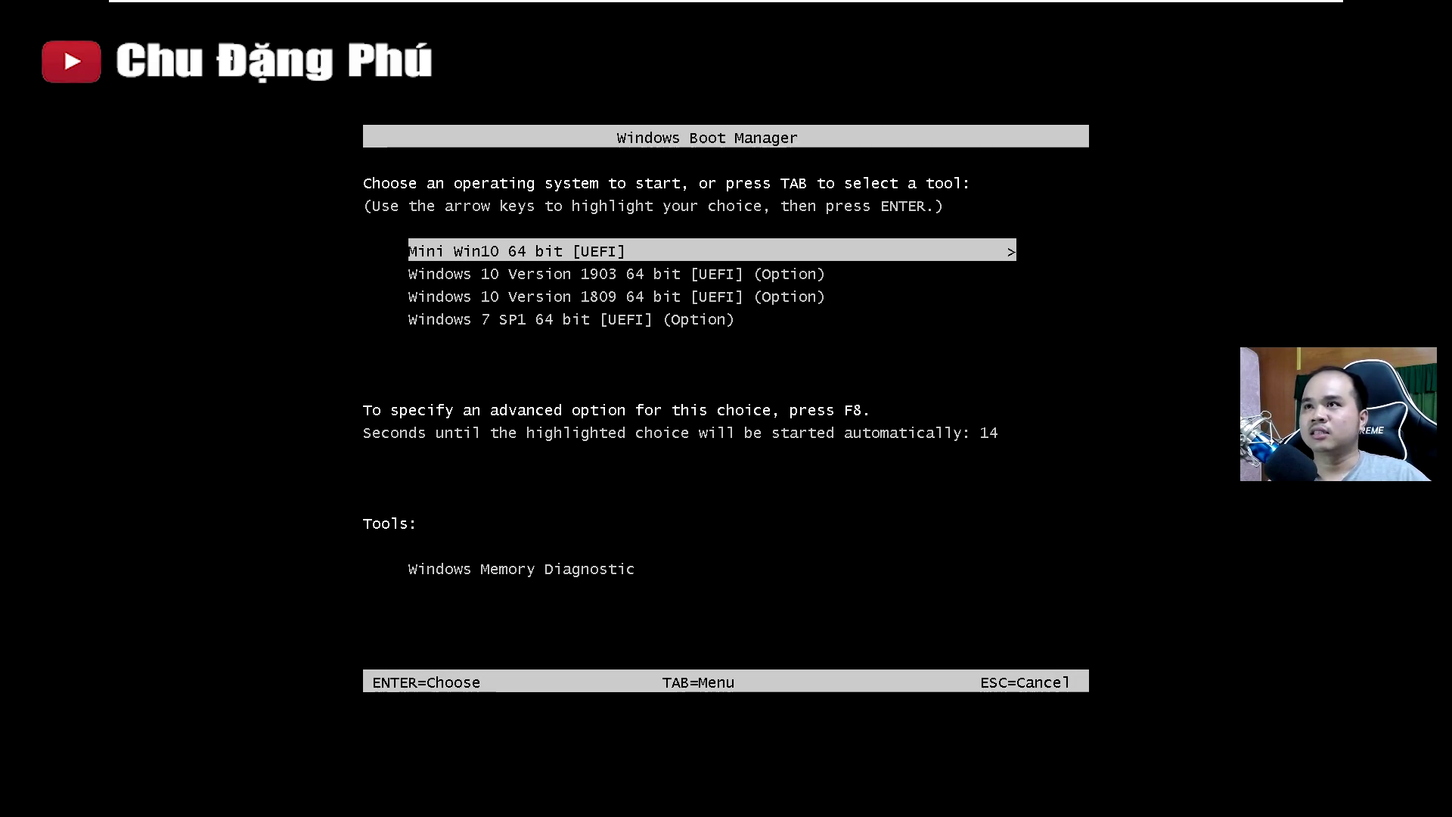
- Start Mini Win10 64 bit [UEFI] from the Windows Boot Manager
key("Down")
key("Up")
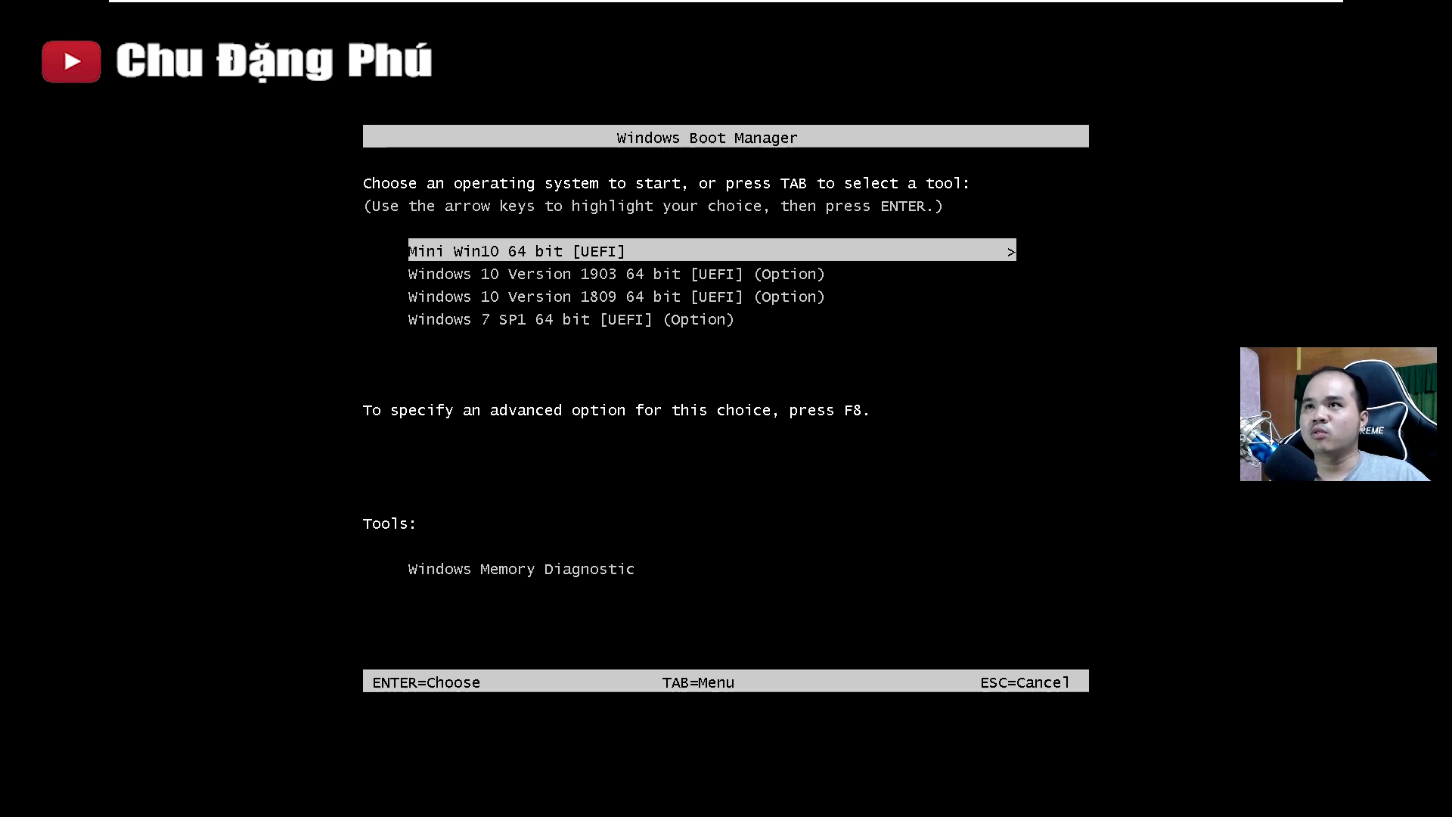
key("Return")
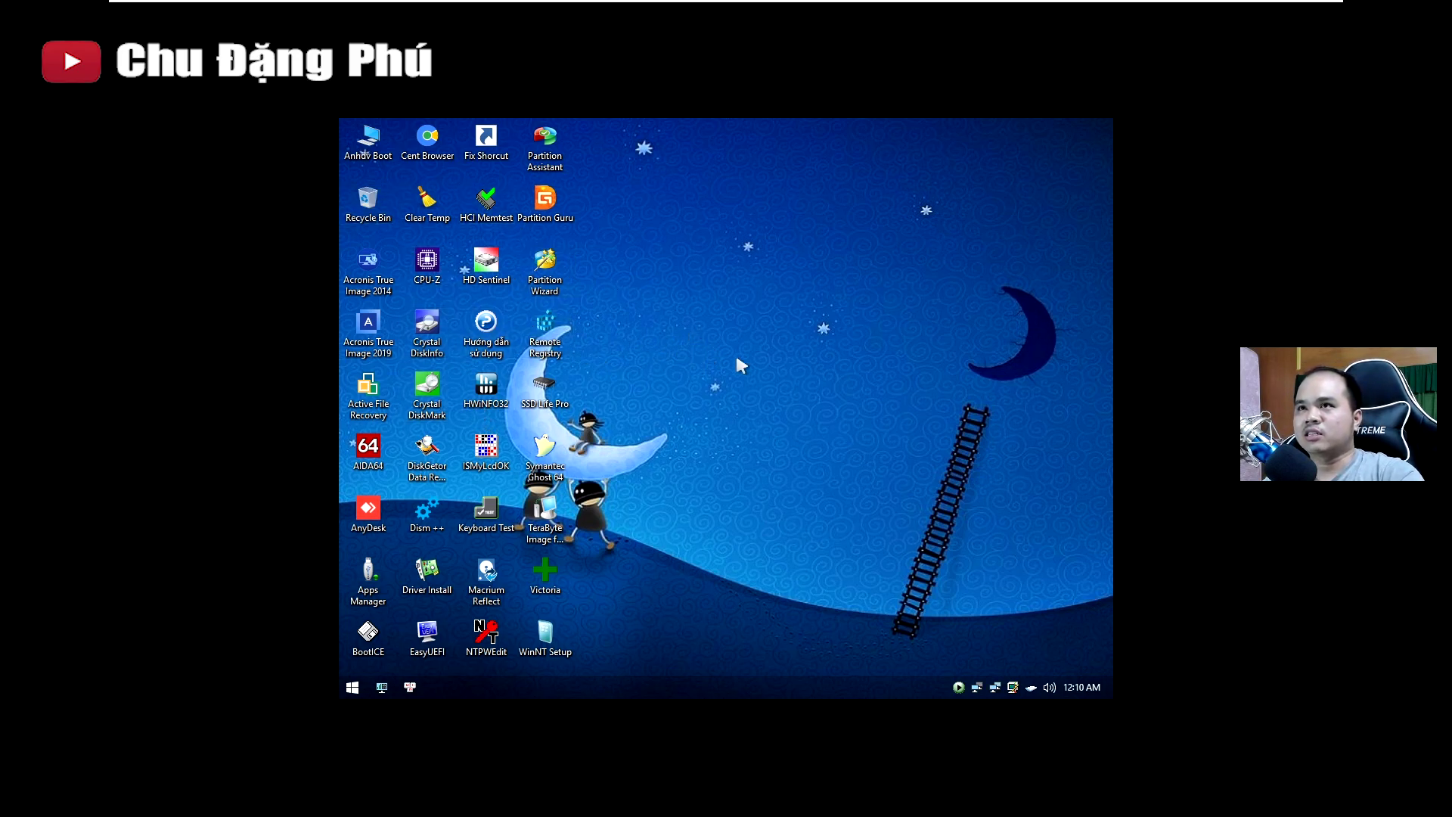
- Launch Acronis True Image 2019 from the Mini Windows desktop and maximize its window
left_click(376, 353)
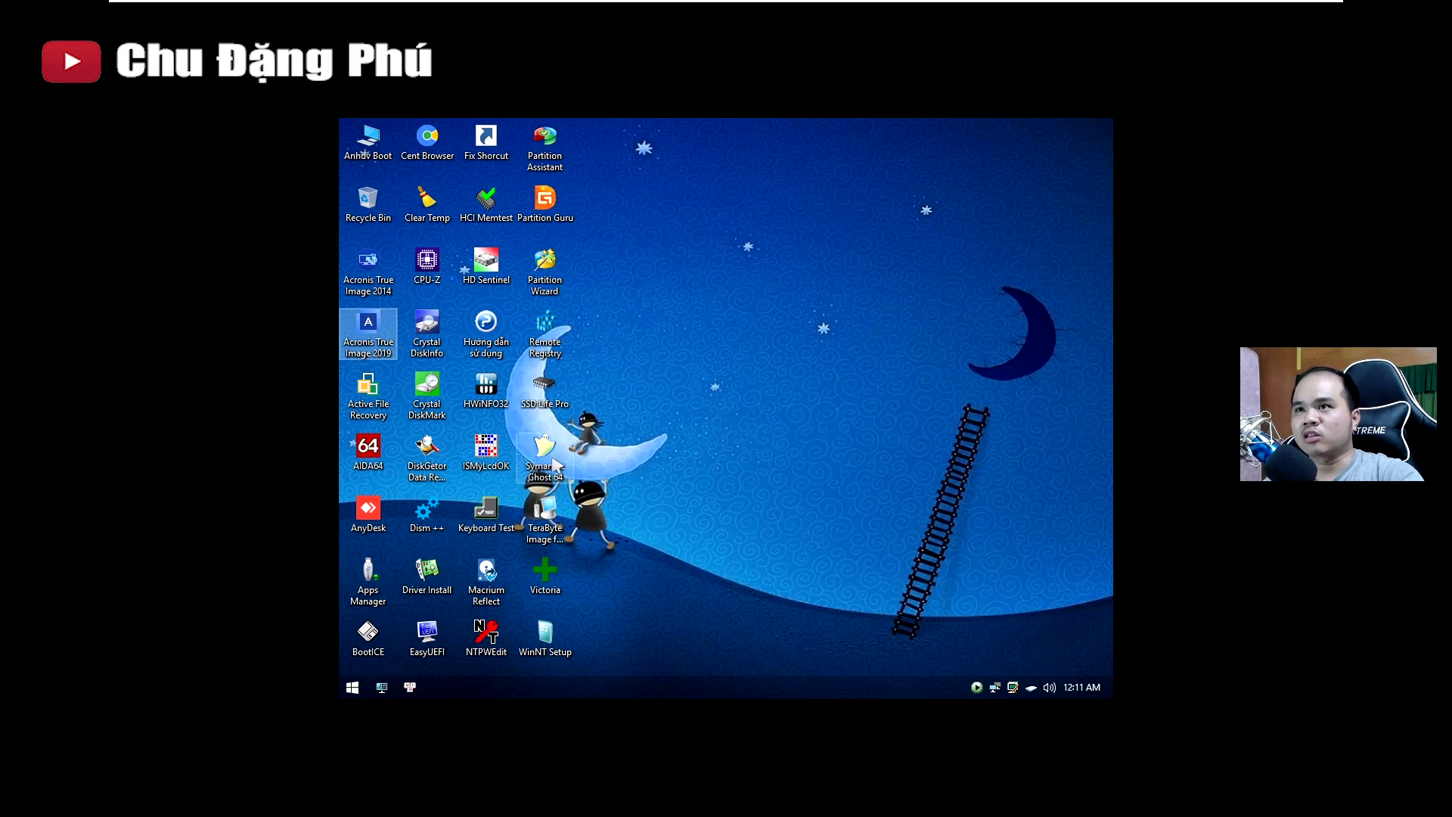
left_click(577, 445)
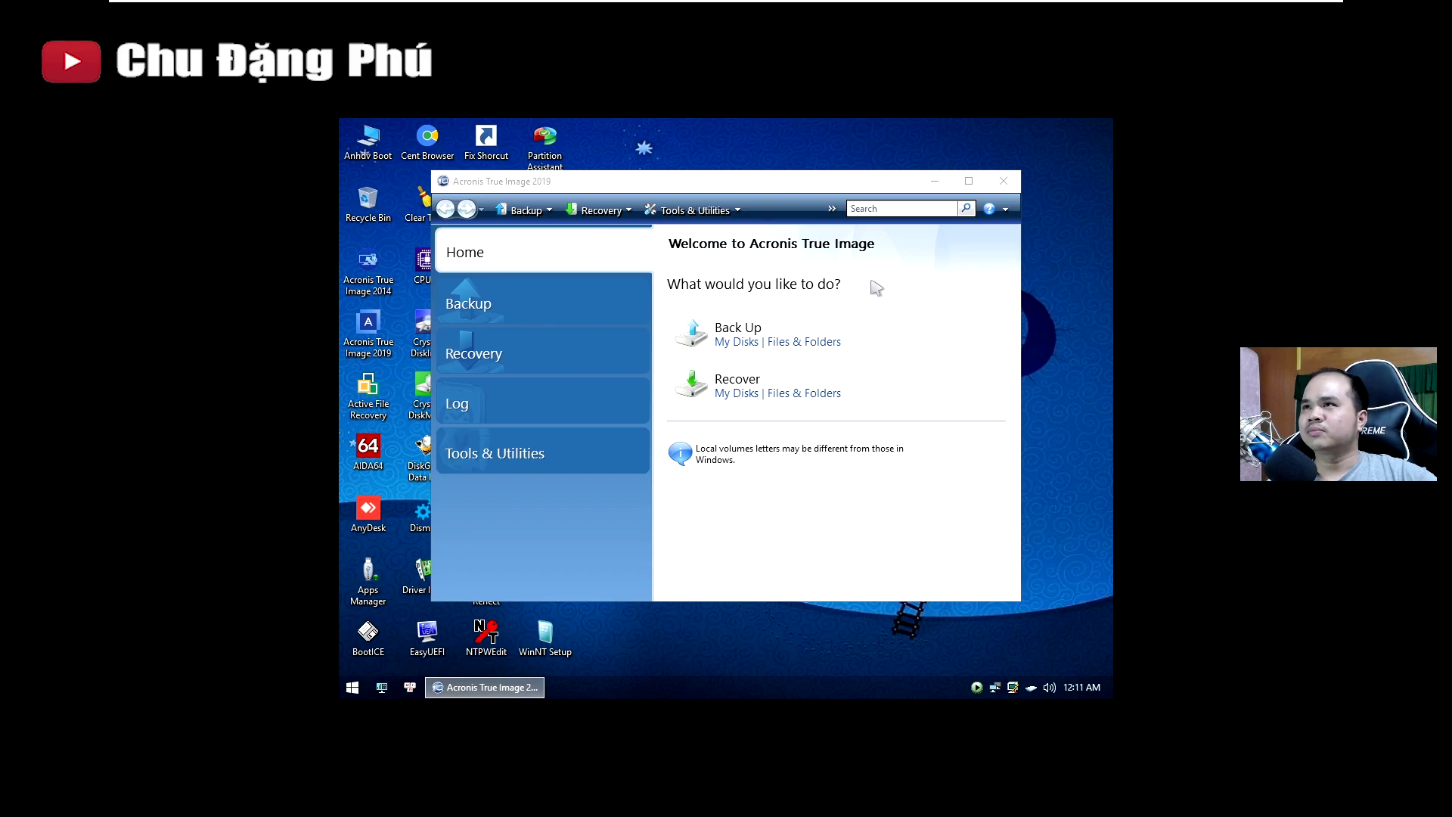
left_click(969, 181)
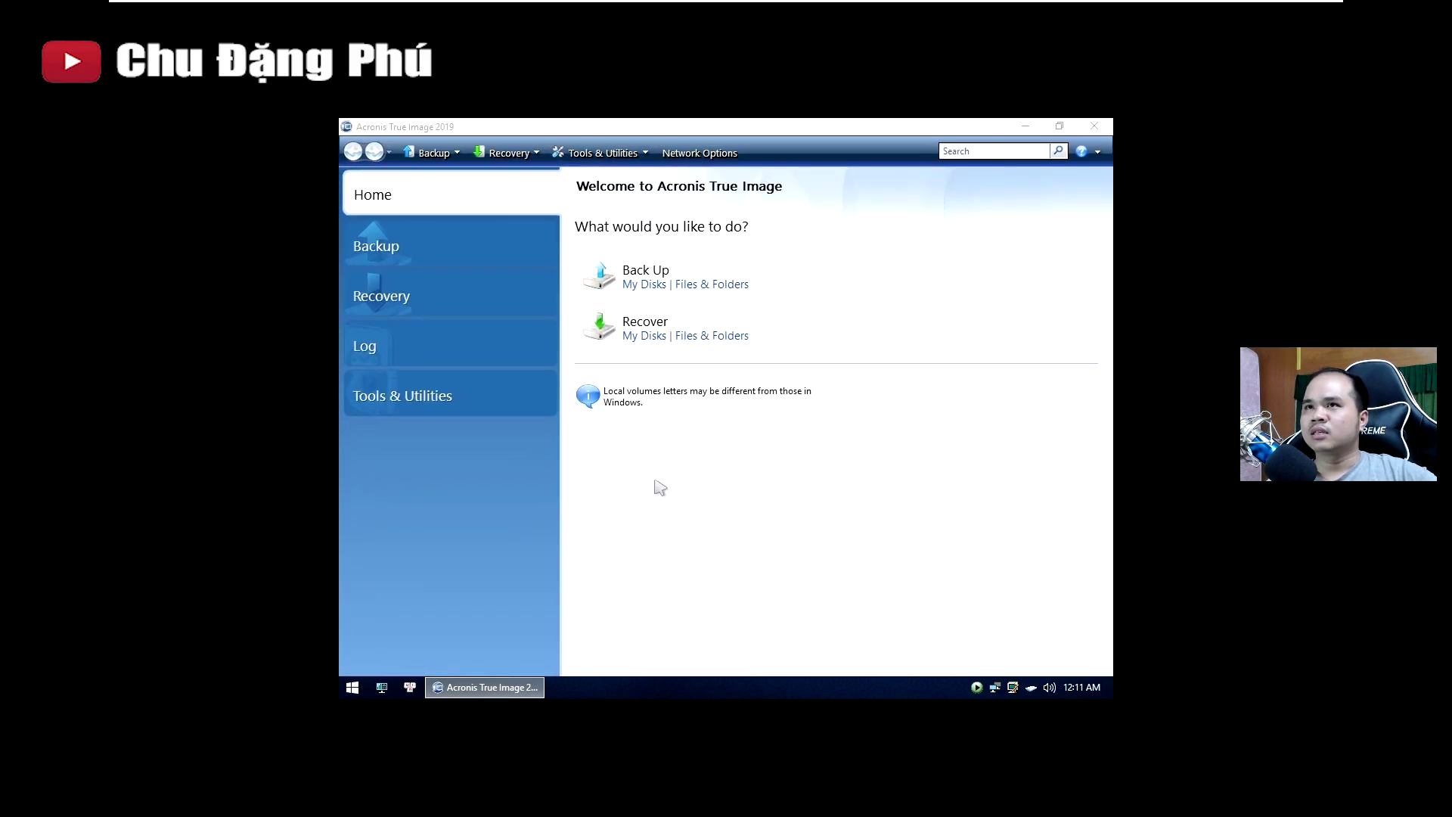
- Start a disk and partition backup covering Windows (C:), the Recovery Partition and the EFI System Partition, leaving out Recovery (E:)
left_click(393, 240)
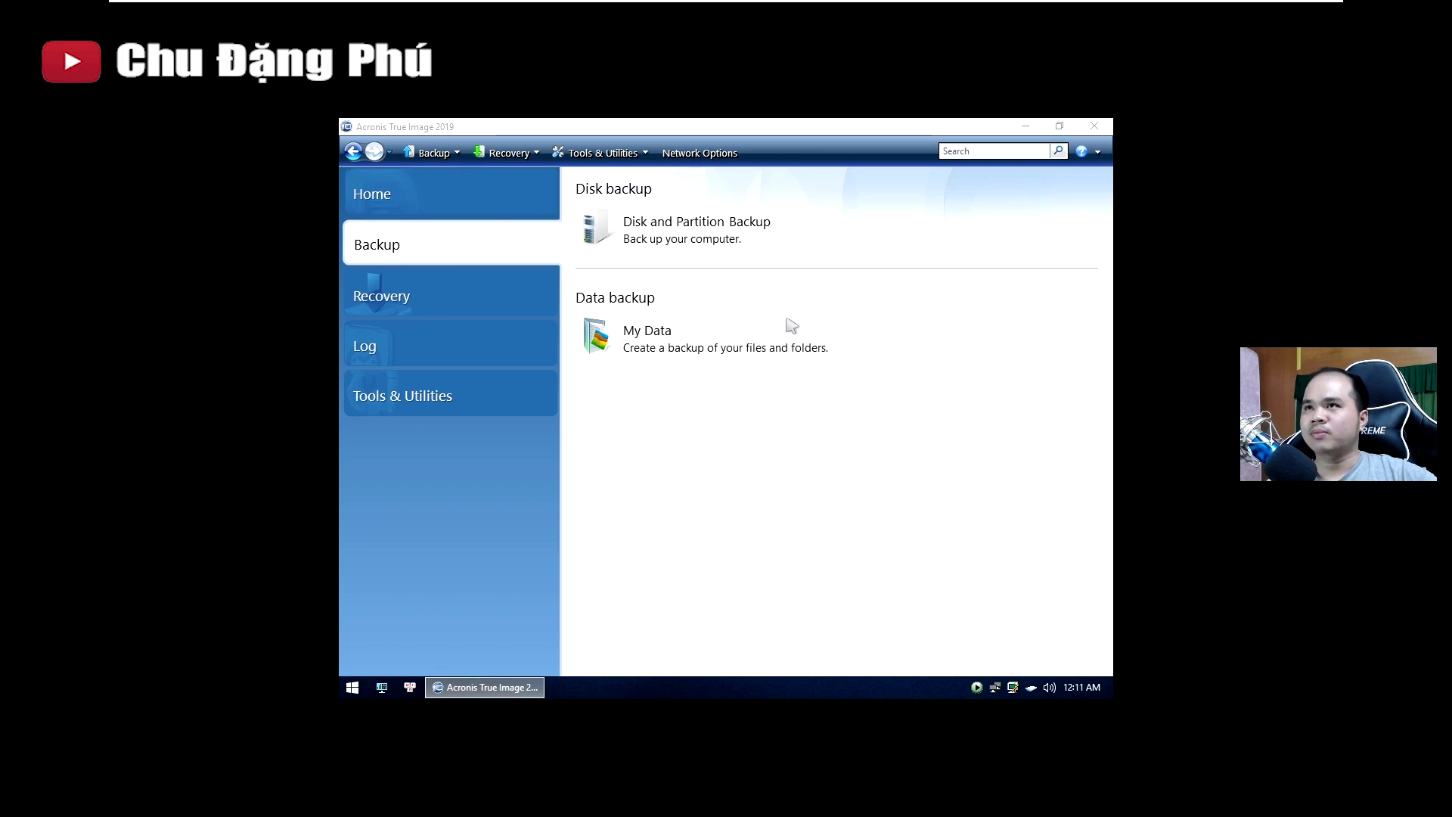
left_click(764, 240)
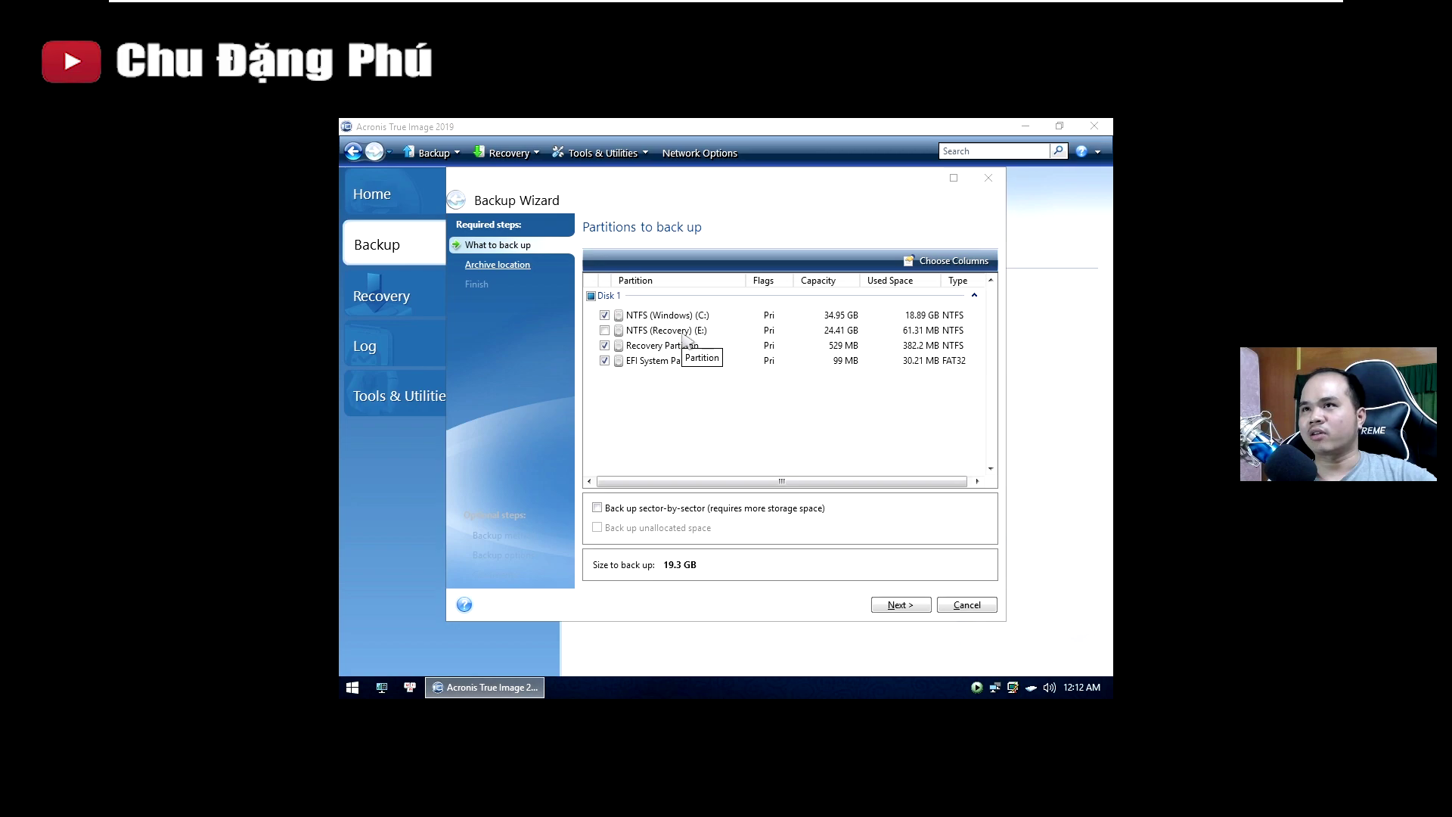
left_click(604, 360)
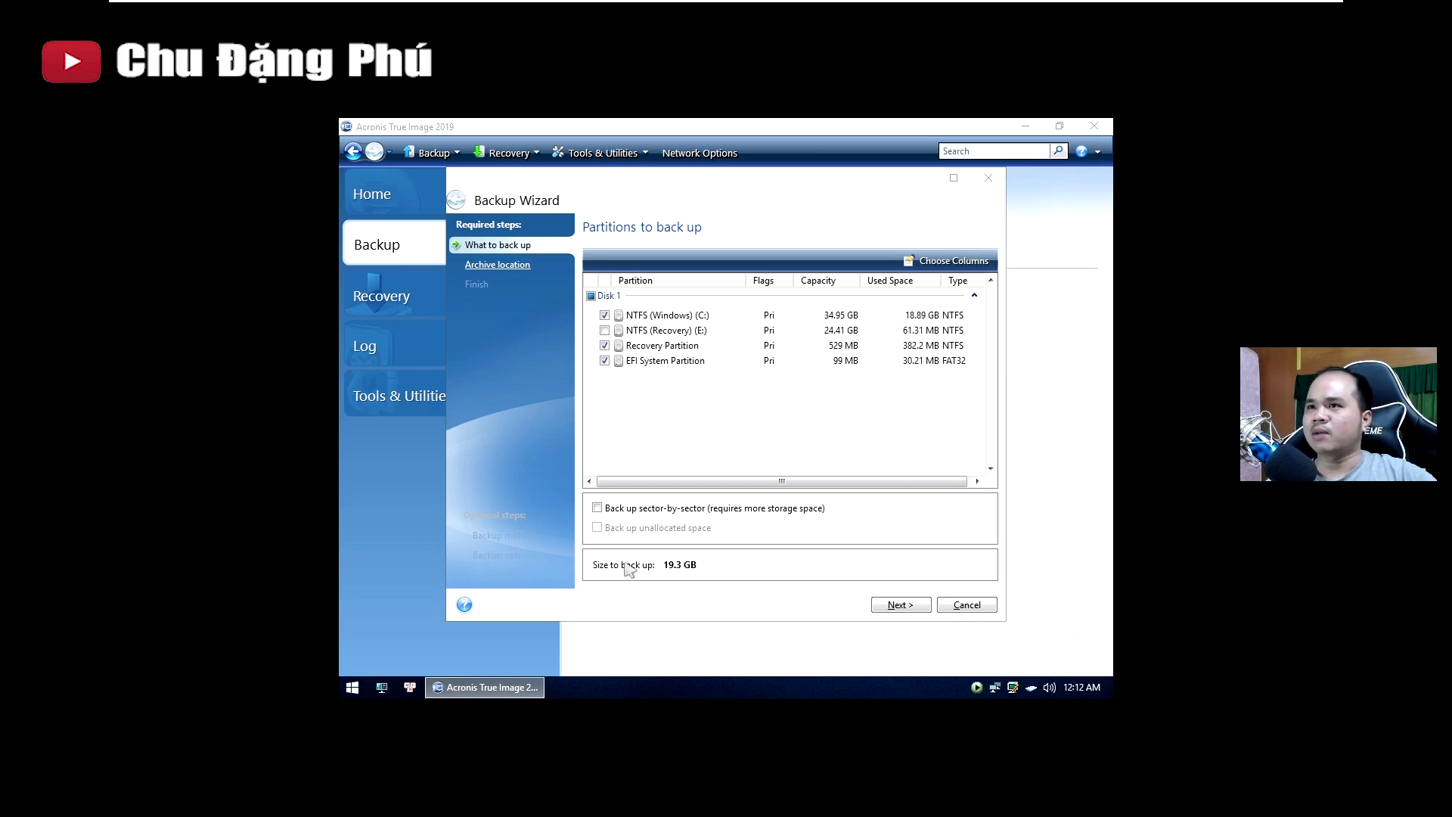
left_click(920, 605)
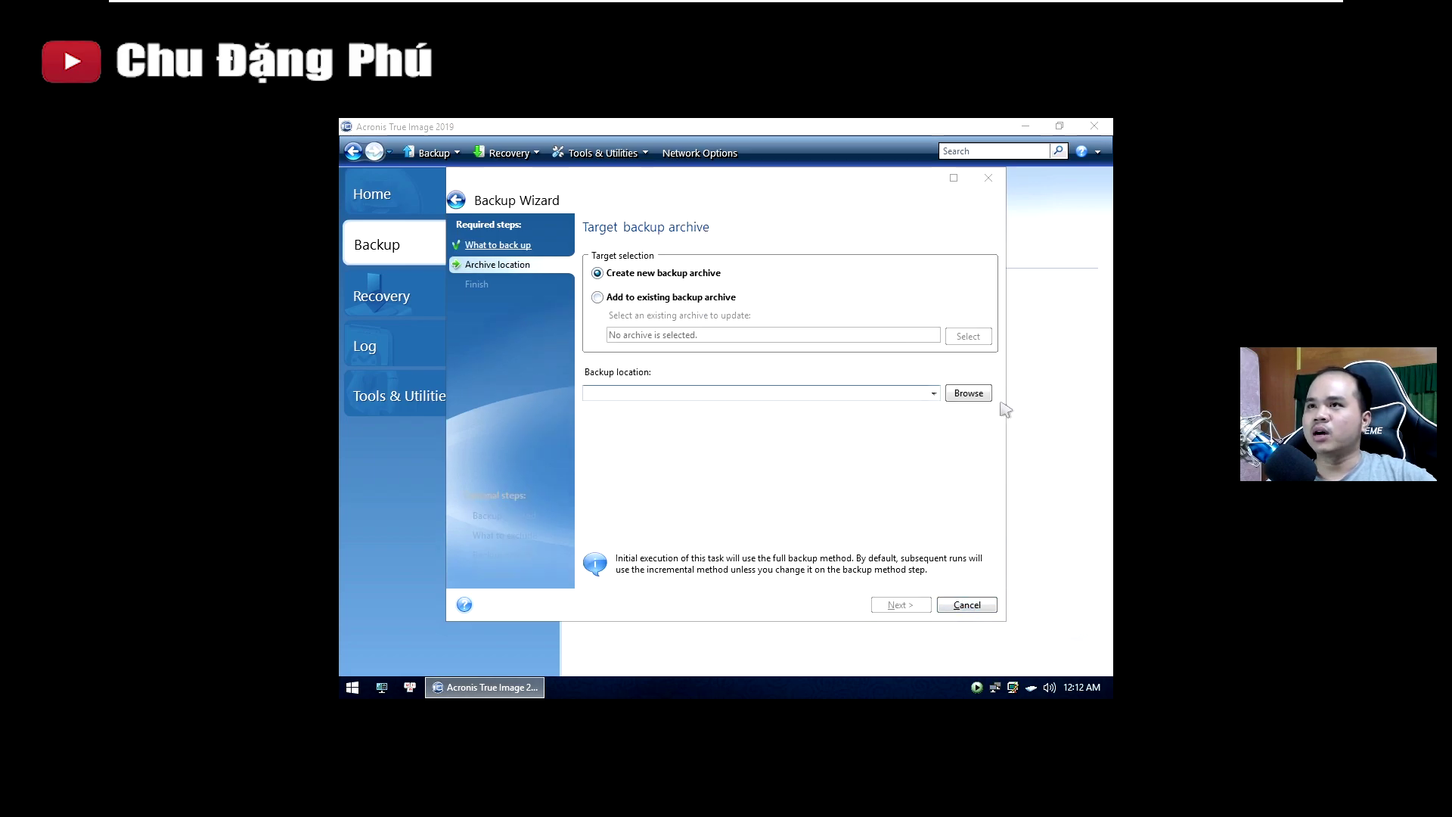
- Set the new backup archive's location to E:\win10x64.tib on the Recovery drive and continue to the summary
left_click(968, 394)
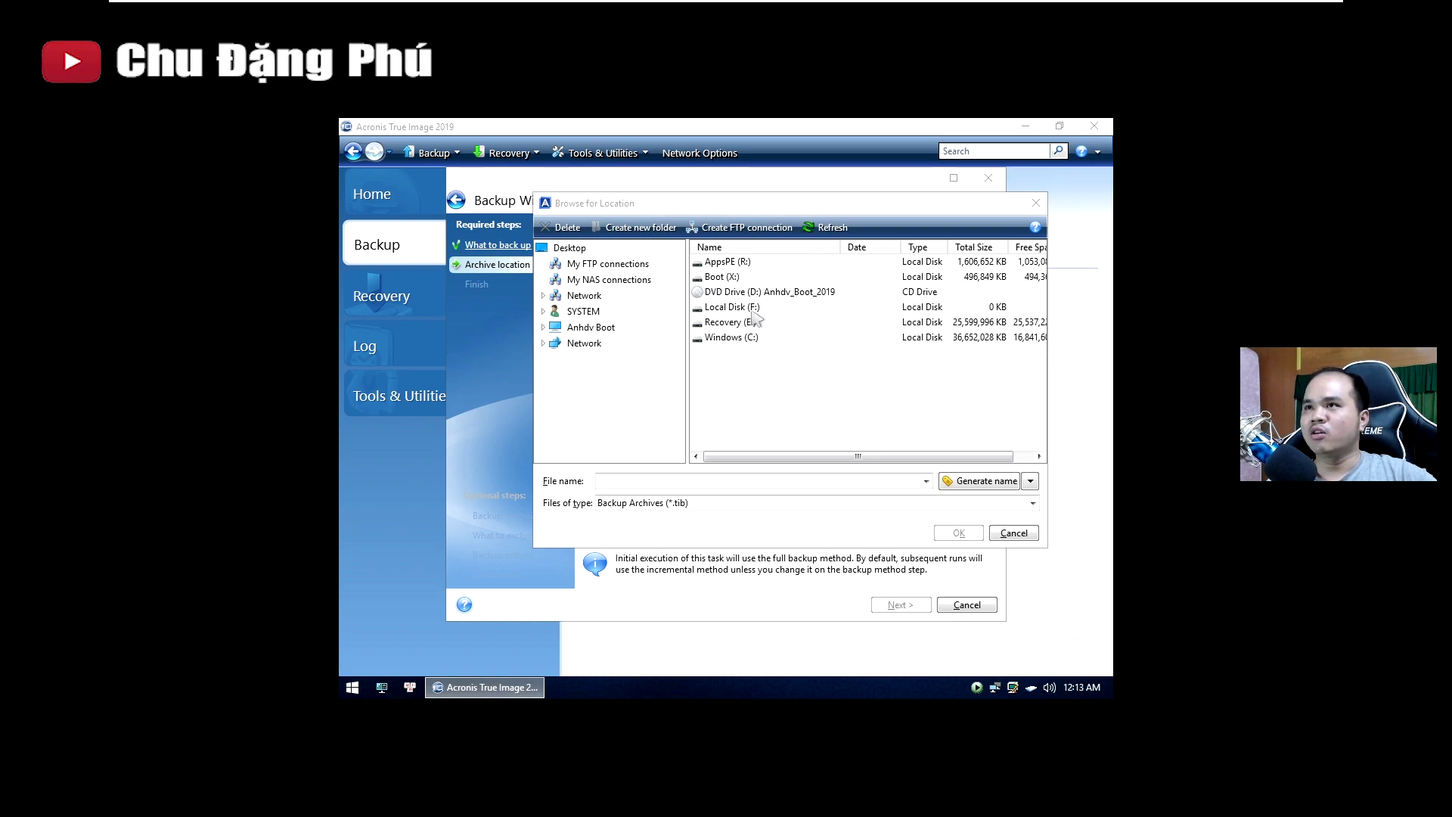
left_click(730, 323)
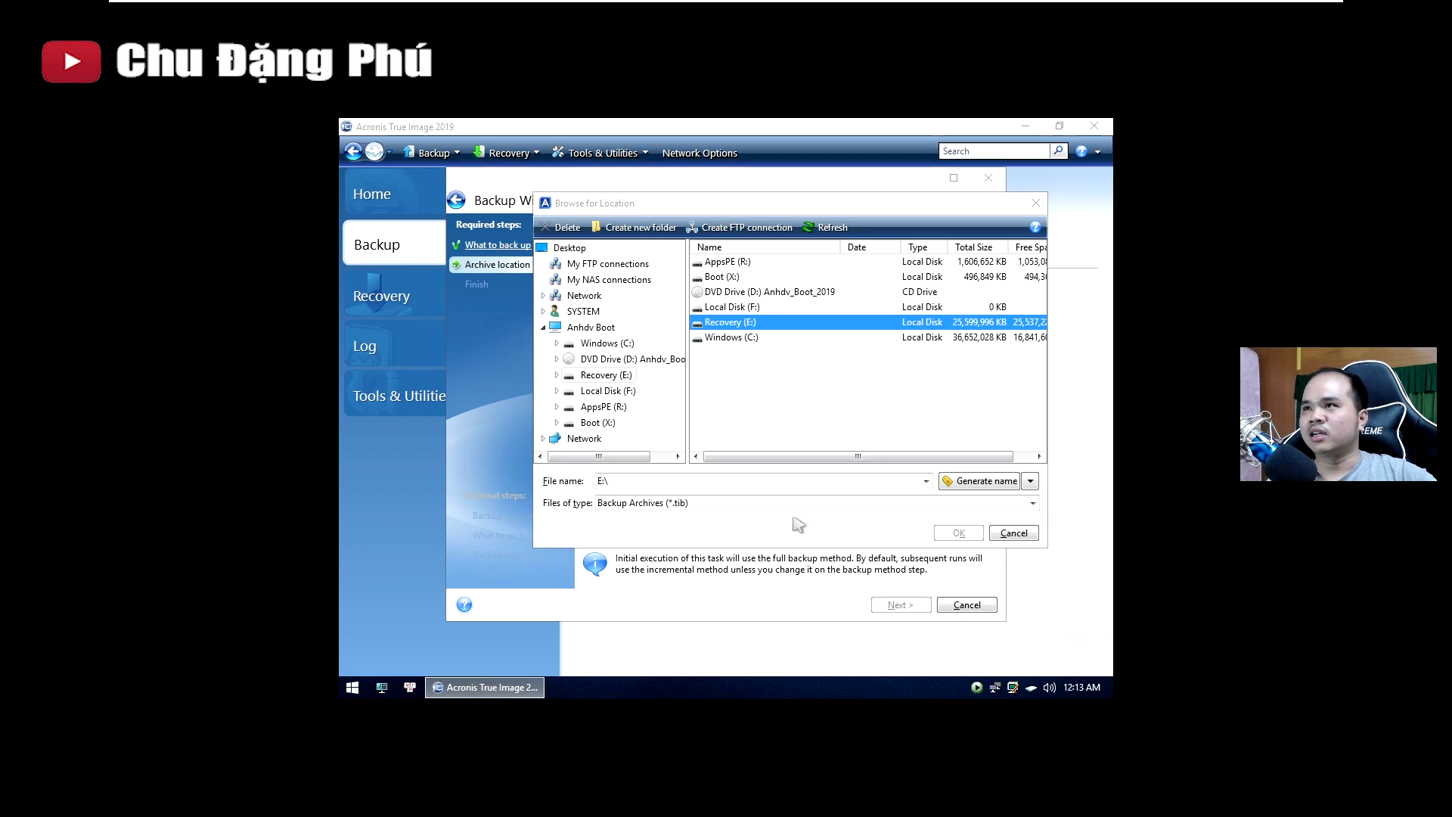
left_click(697, 481)
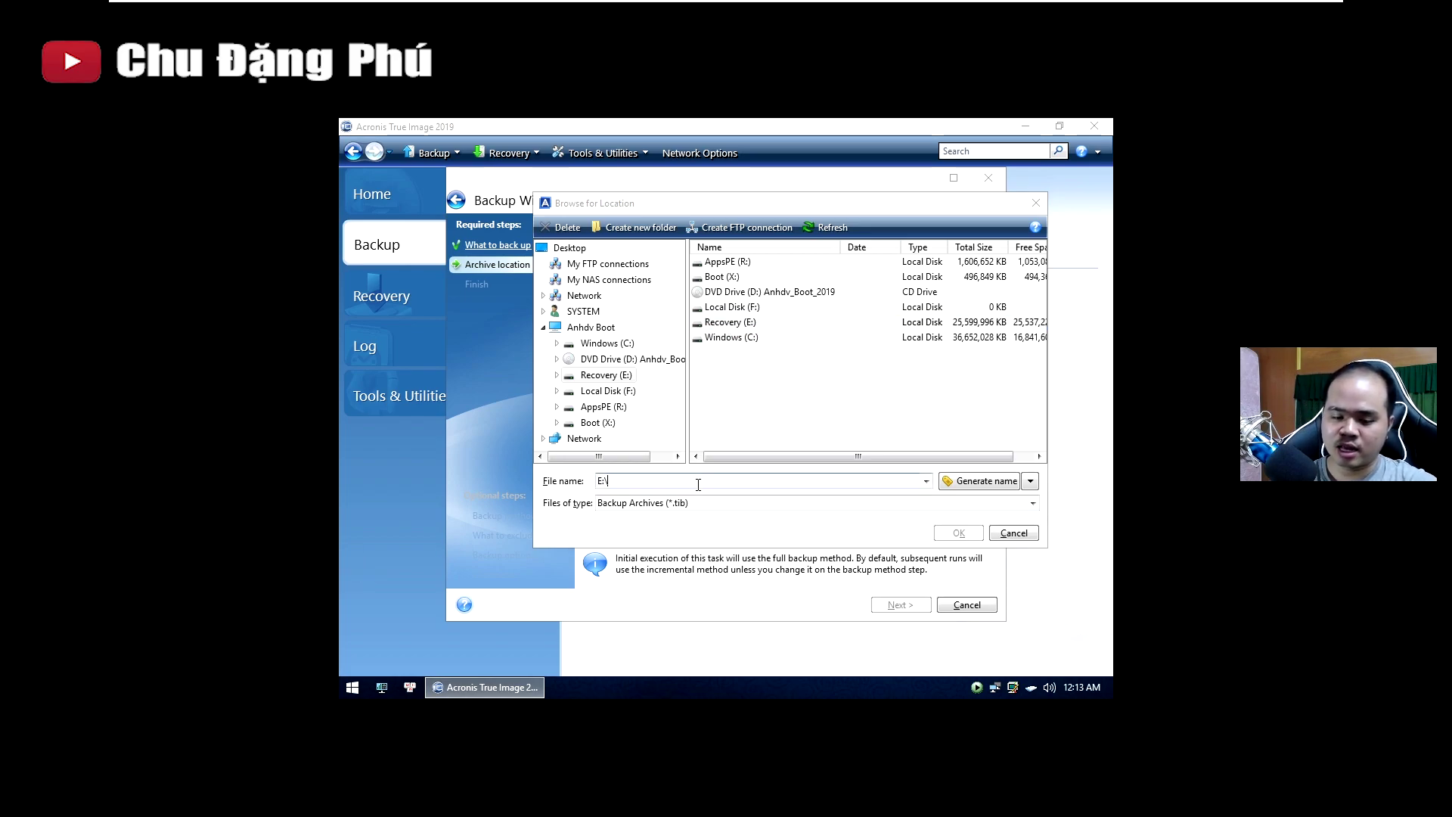
type("in10x64")
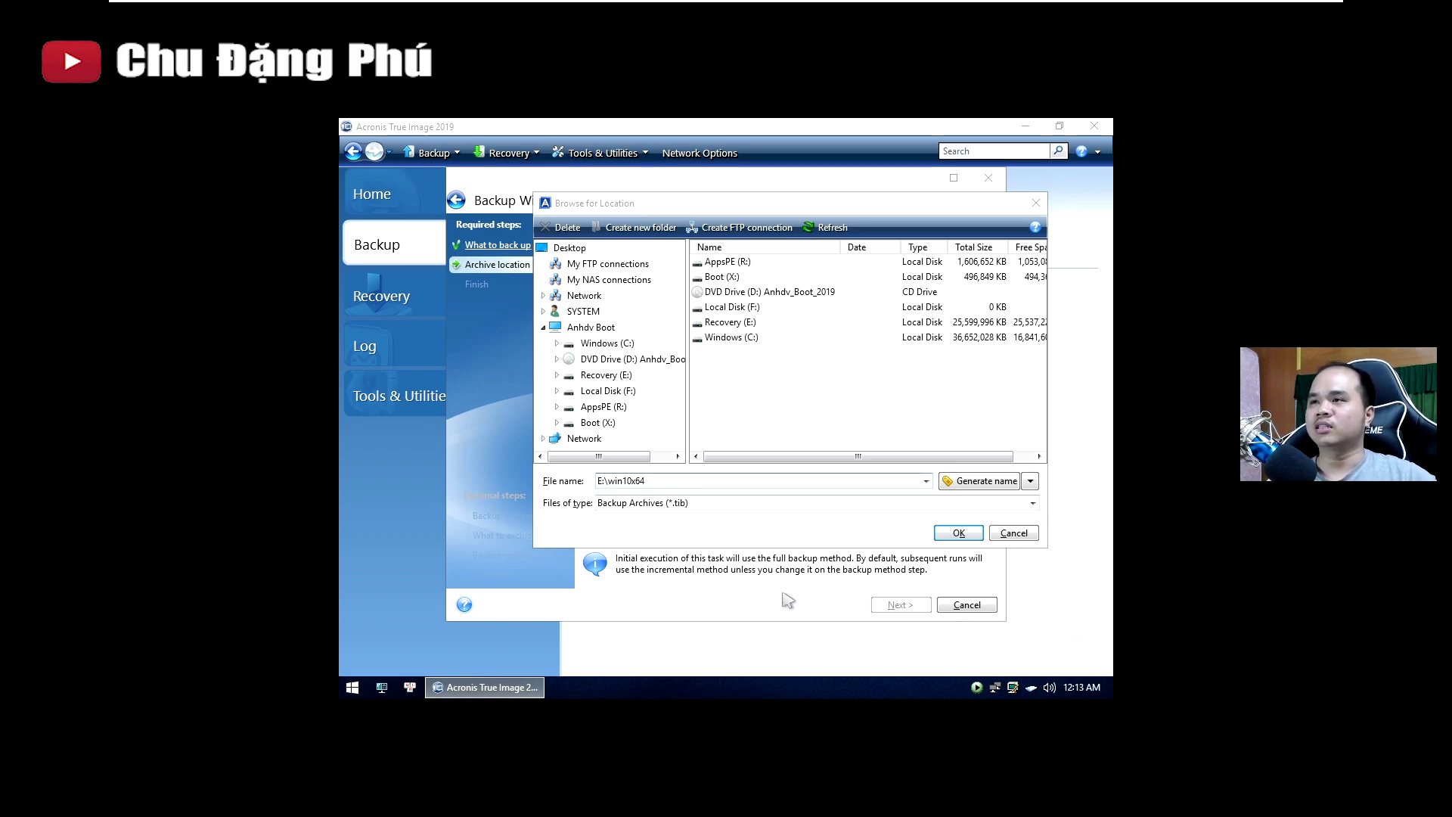
left_click(954, 535)
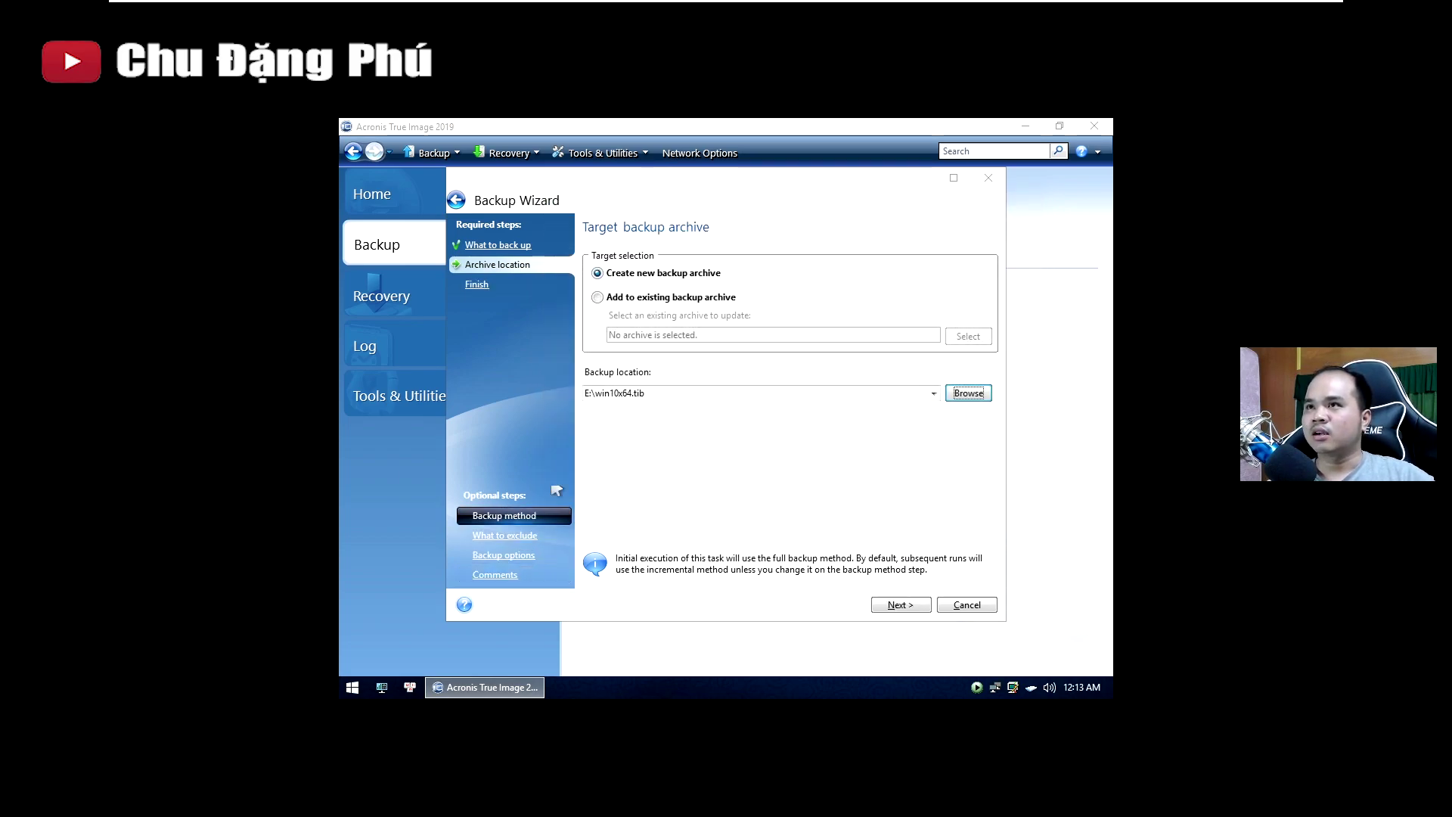
left_click(899, 605)
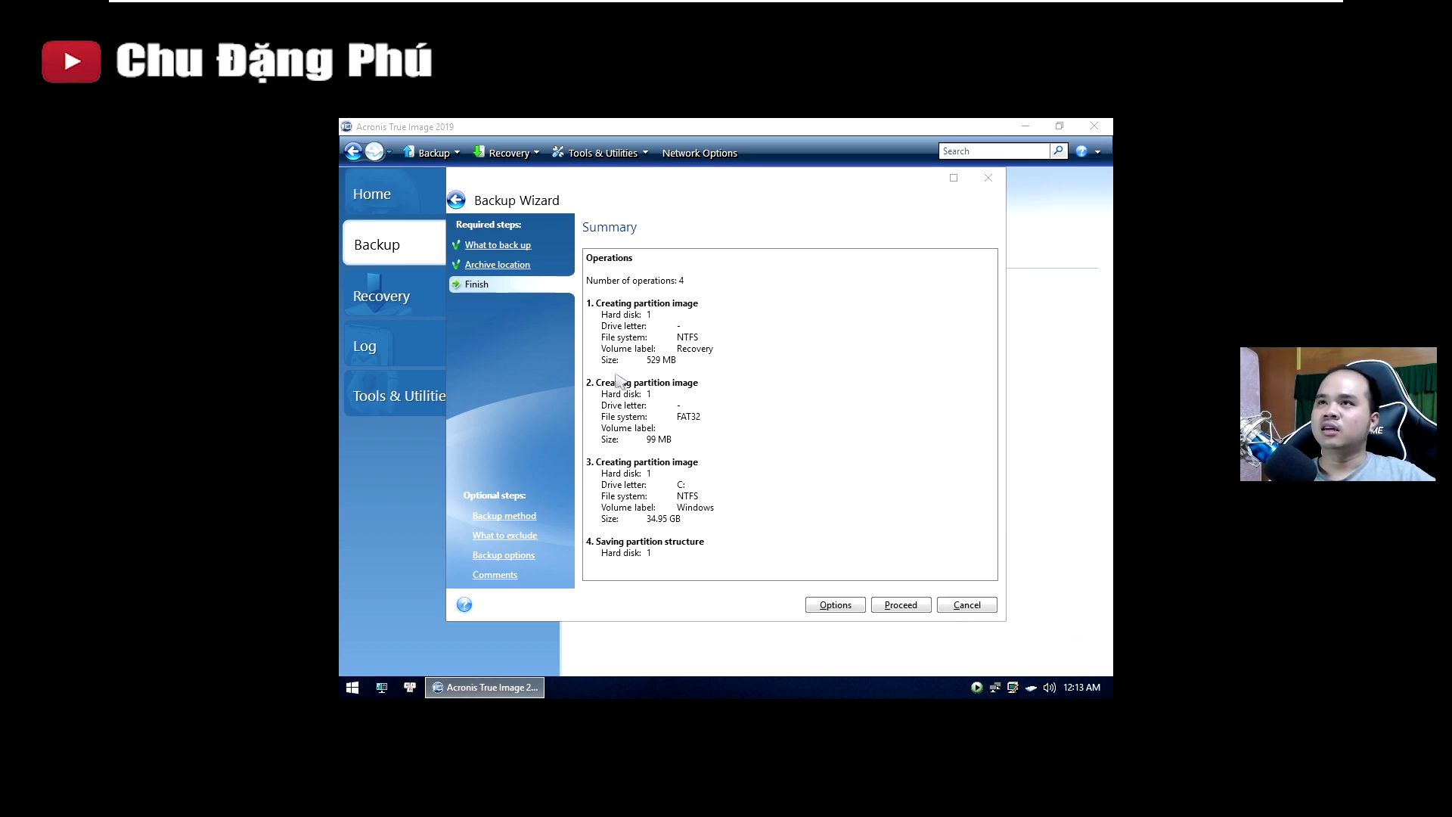
- Review the backup method, file exclusions, archive protection and compression level settings of the backup
left_click(514, 516)
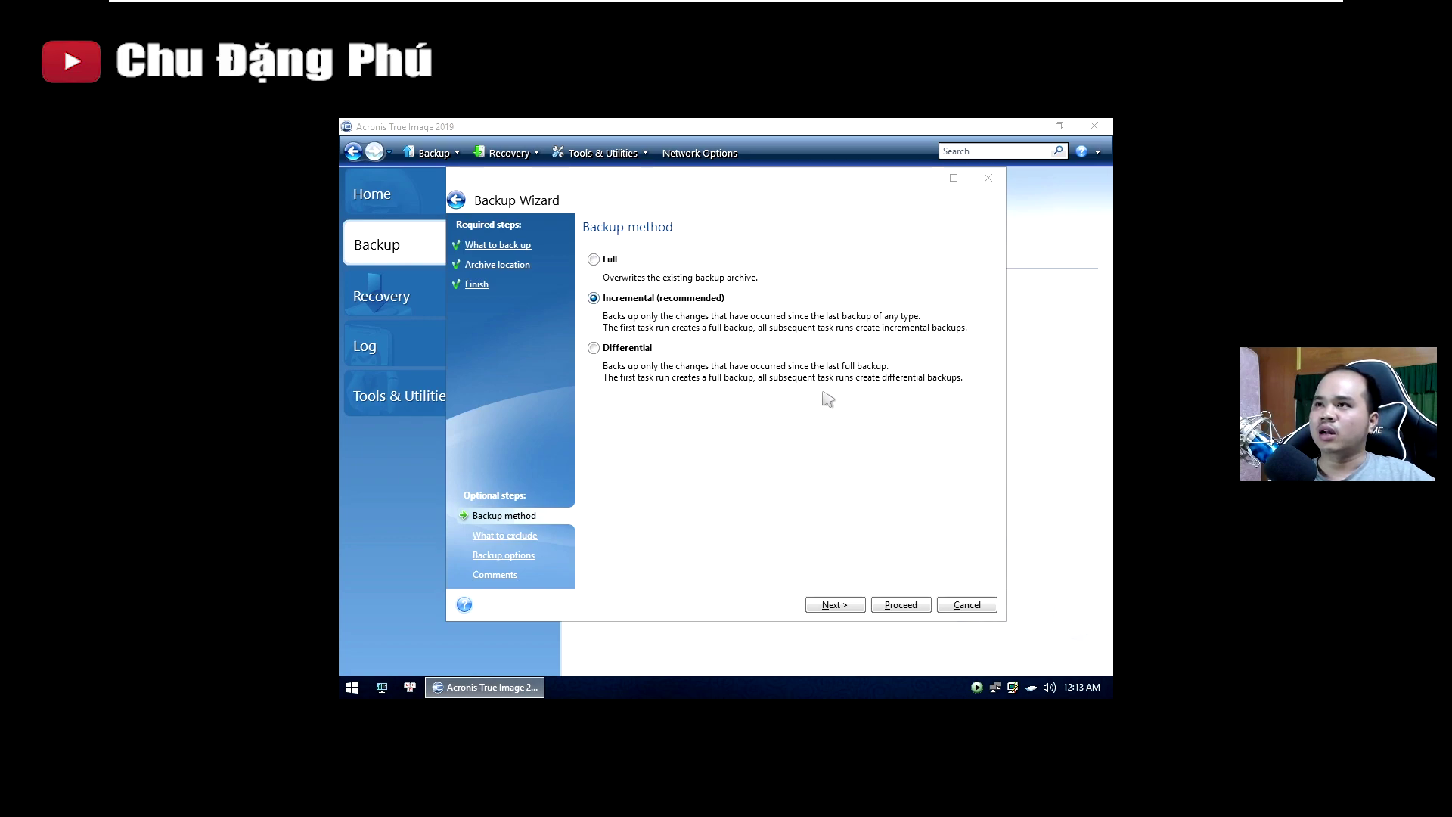
left_click(522, 535)
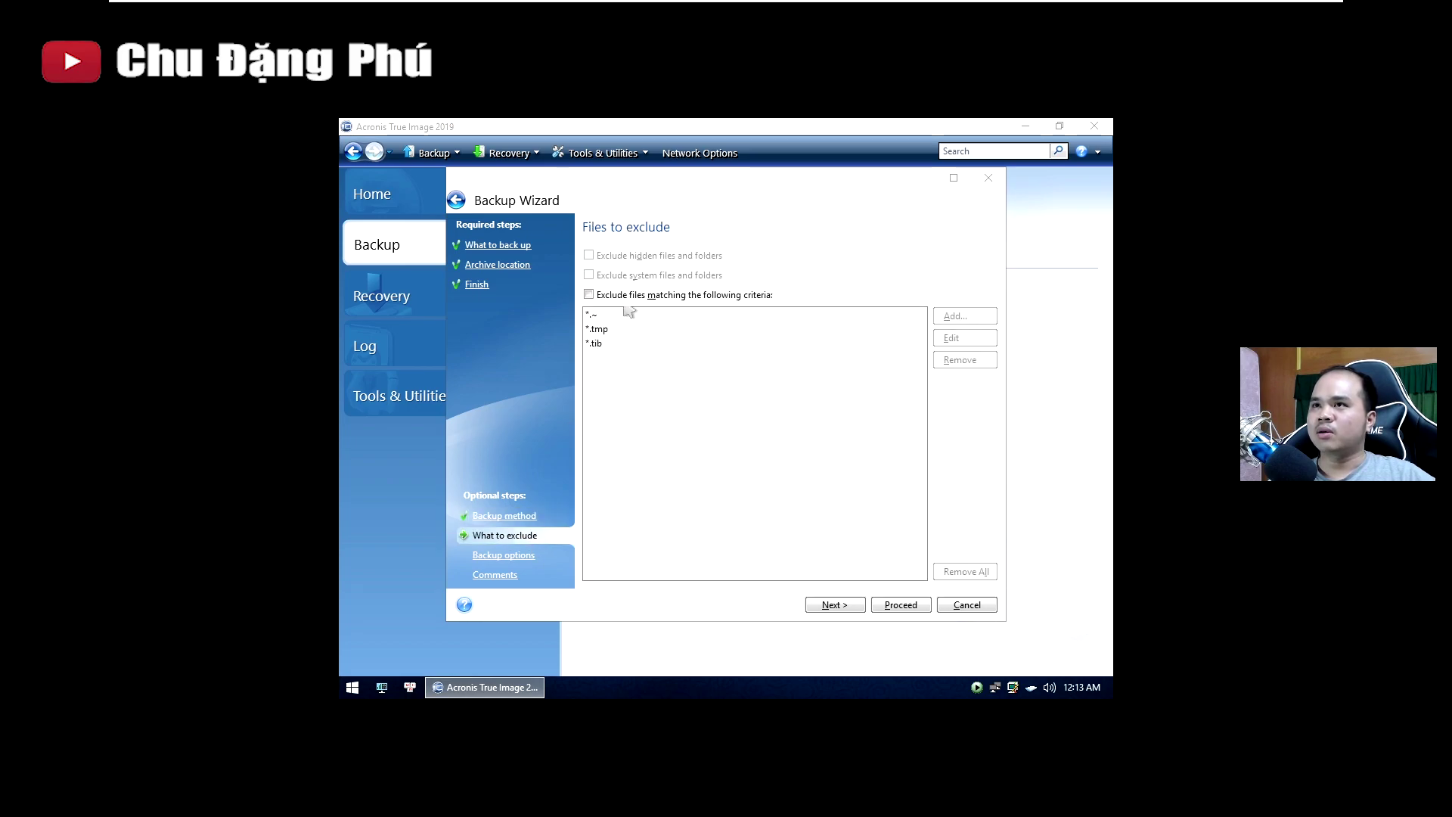
left_click(503, 555)
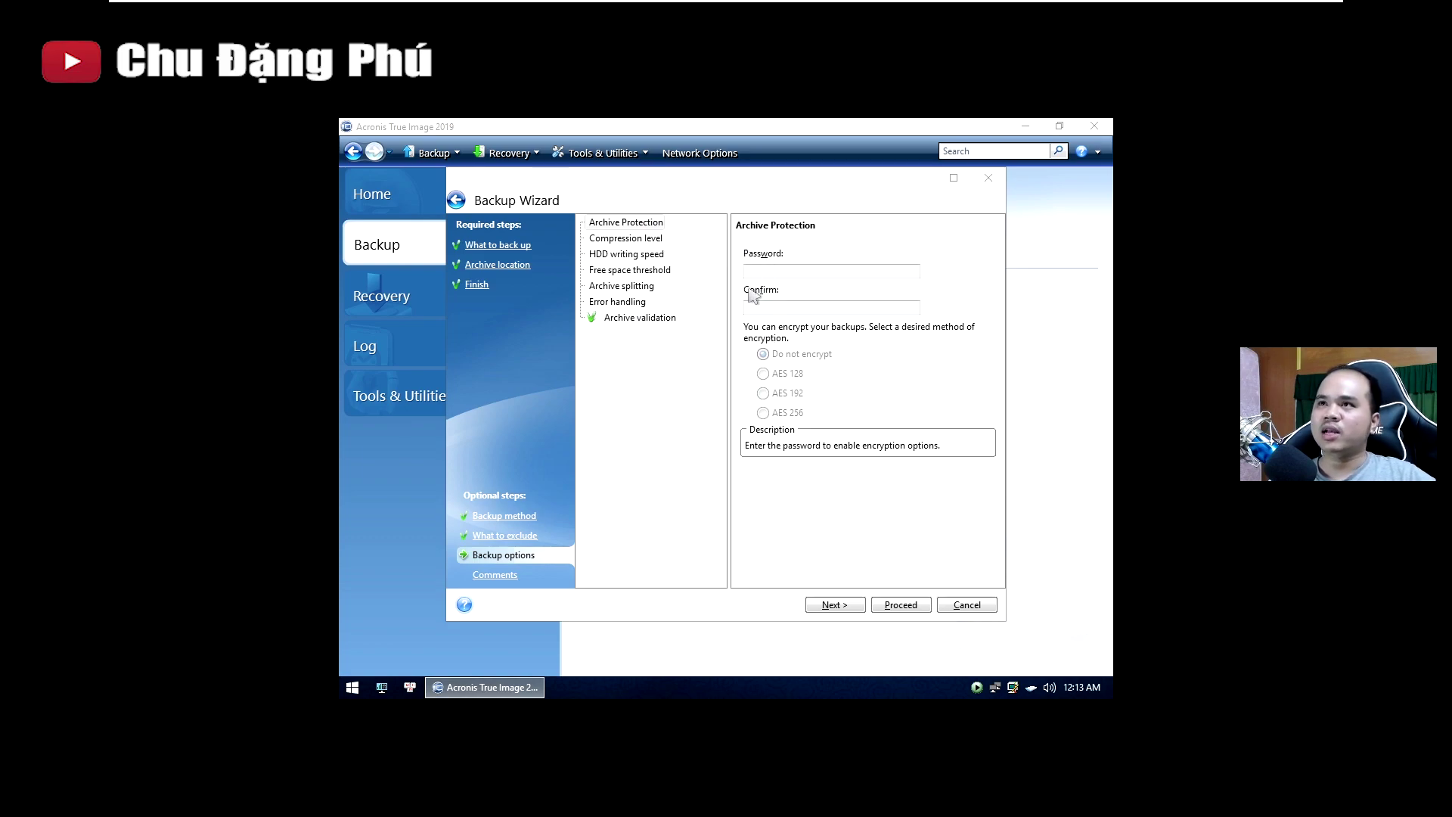
left_click(643, 241)
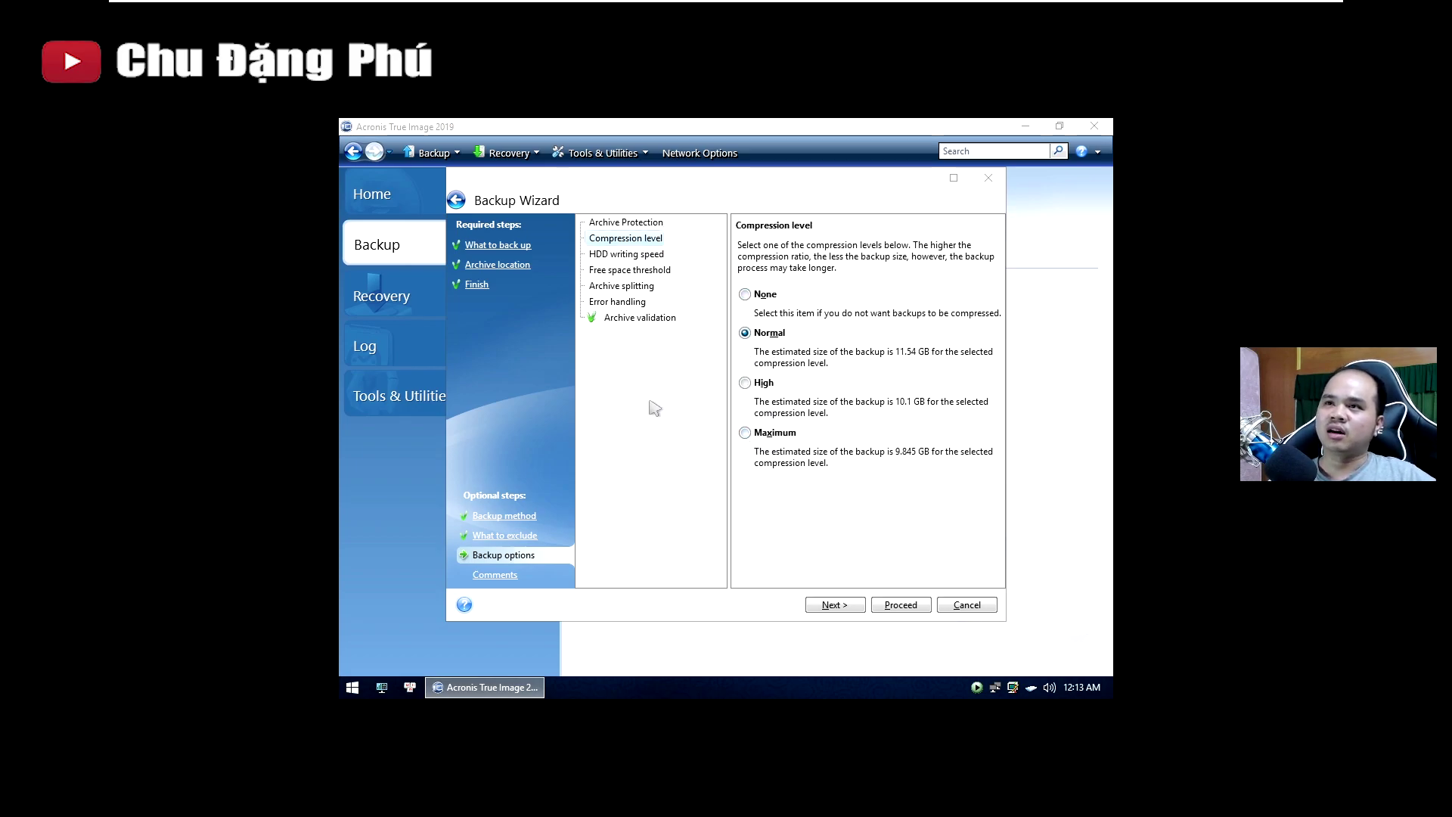
- Check the archive comments and operations summary, run the backup with the current settings, and dismiss the completion notice
left_click(493, 574)
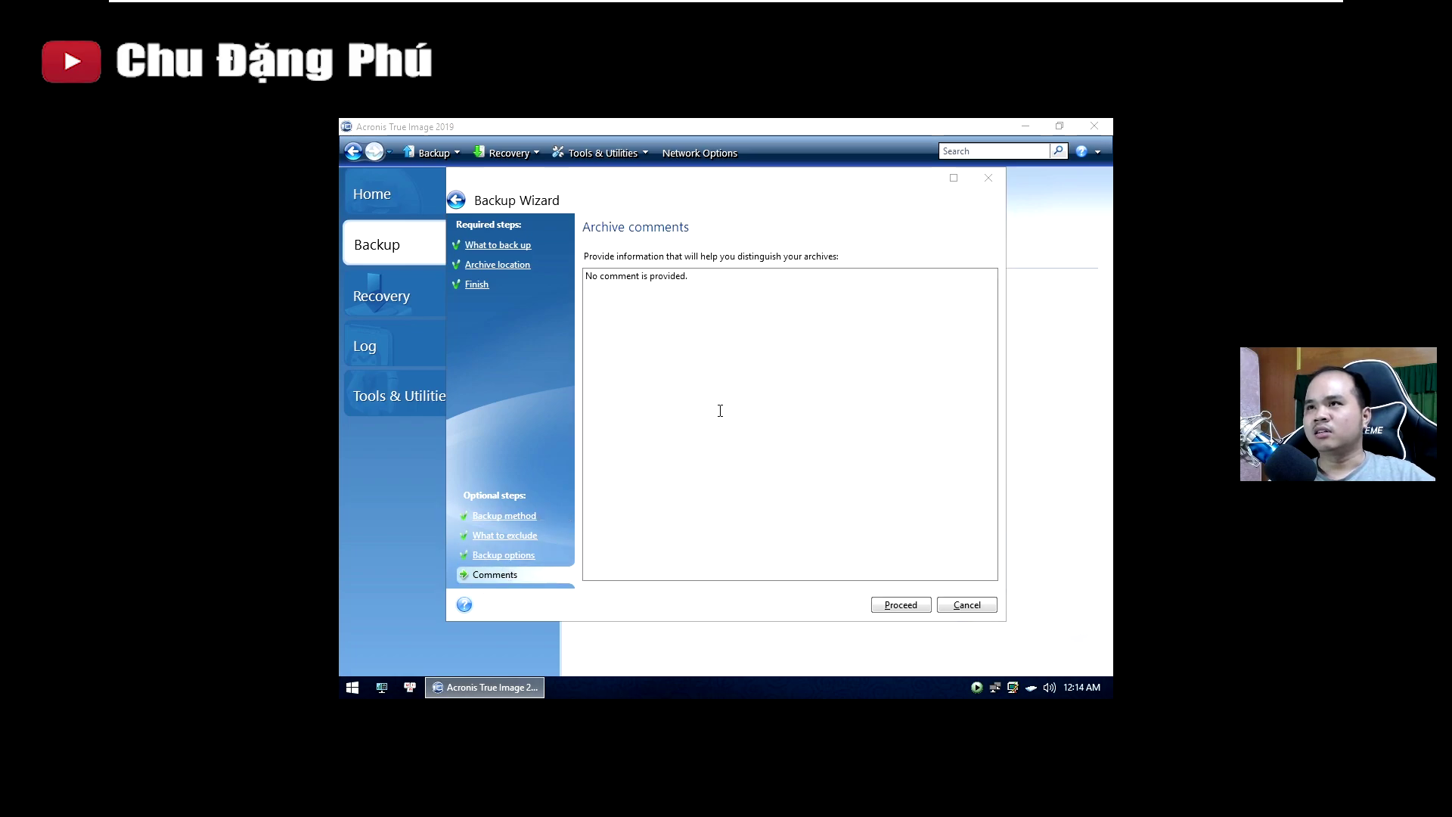
left_click(477, 284)
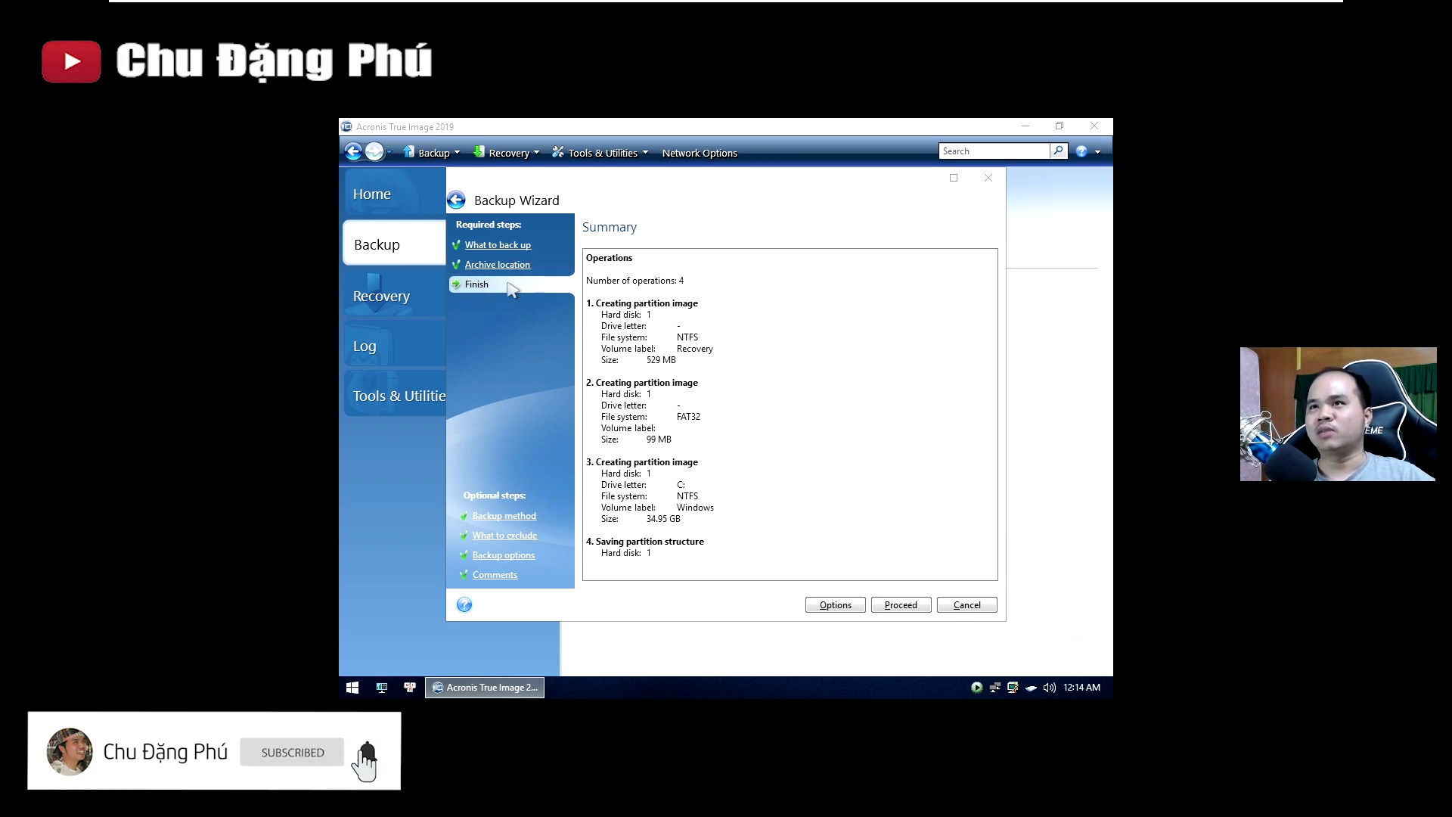
left_click(899, 608)
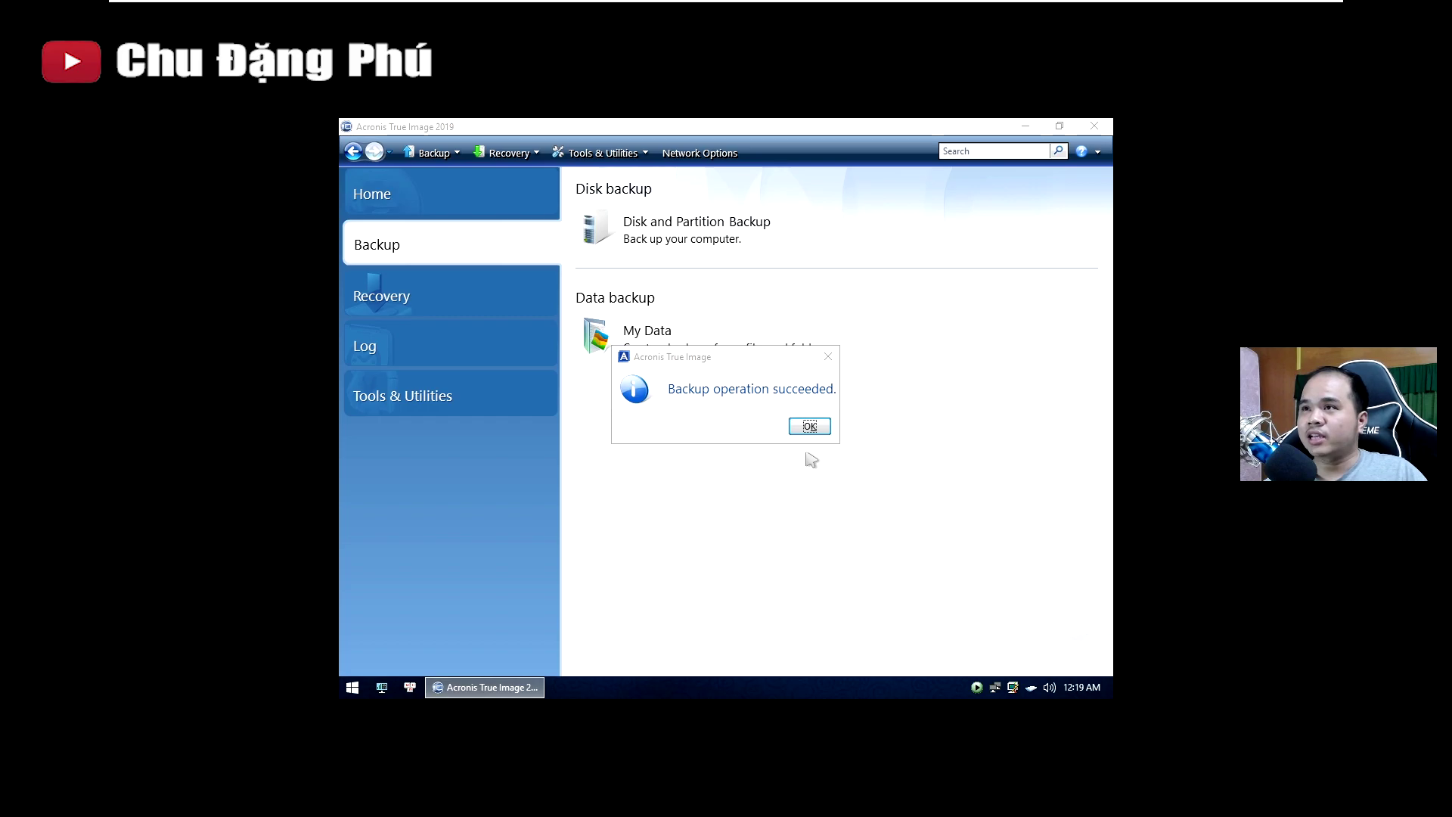
left_click(809, 426)
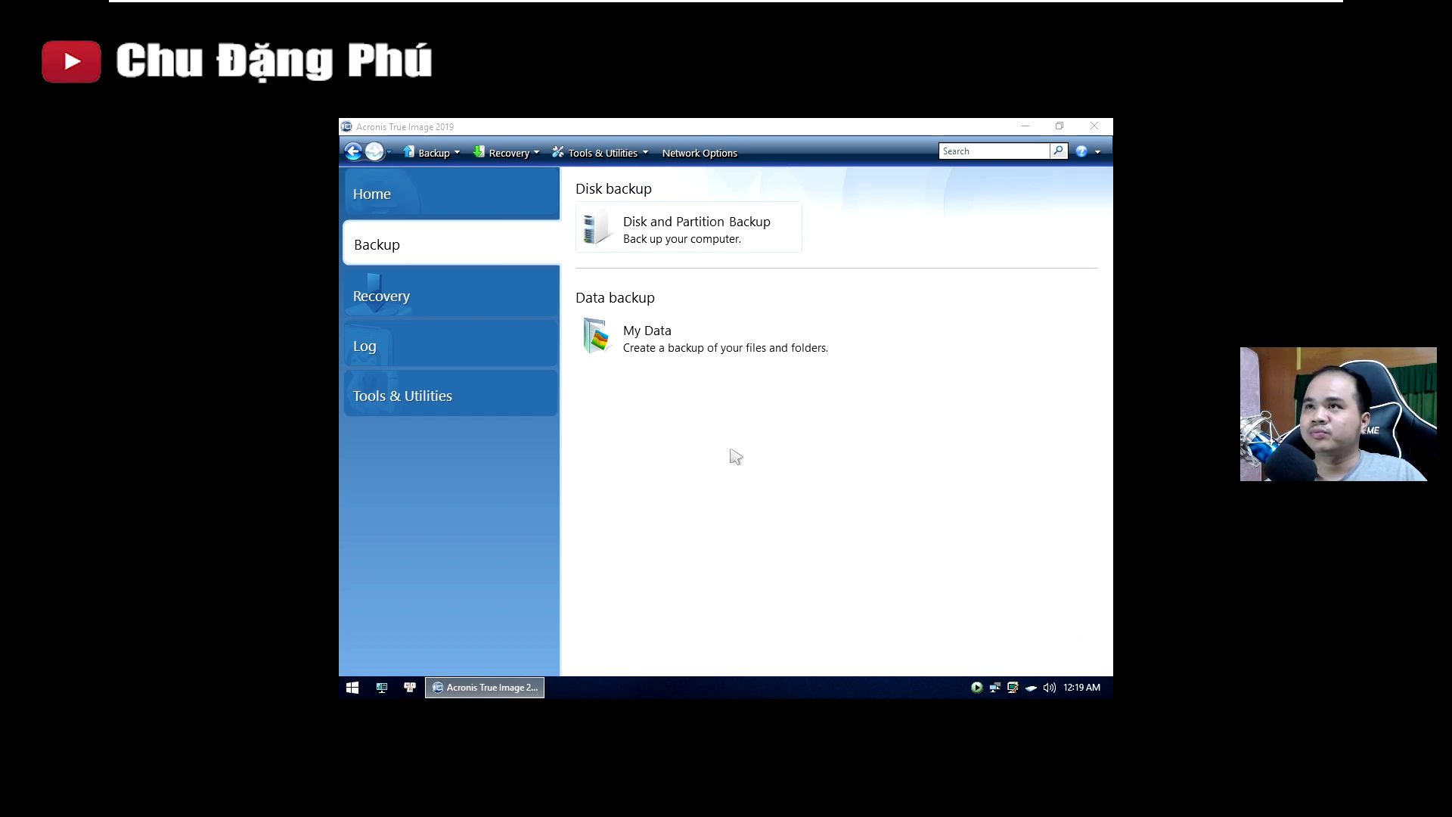
- Close Acronis True Image and restart the machine from Mini Windows
left_click(1095, 127)
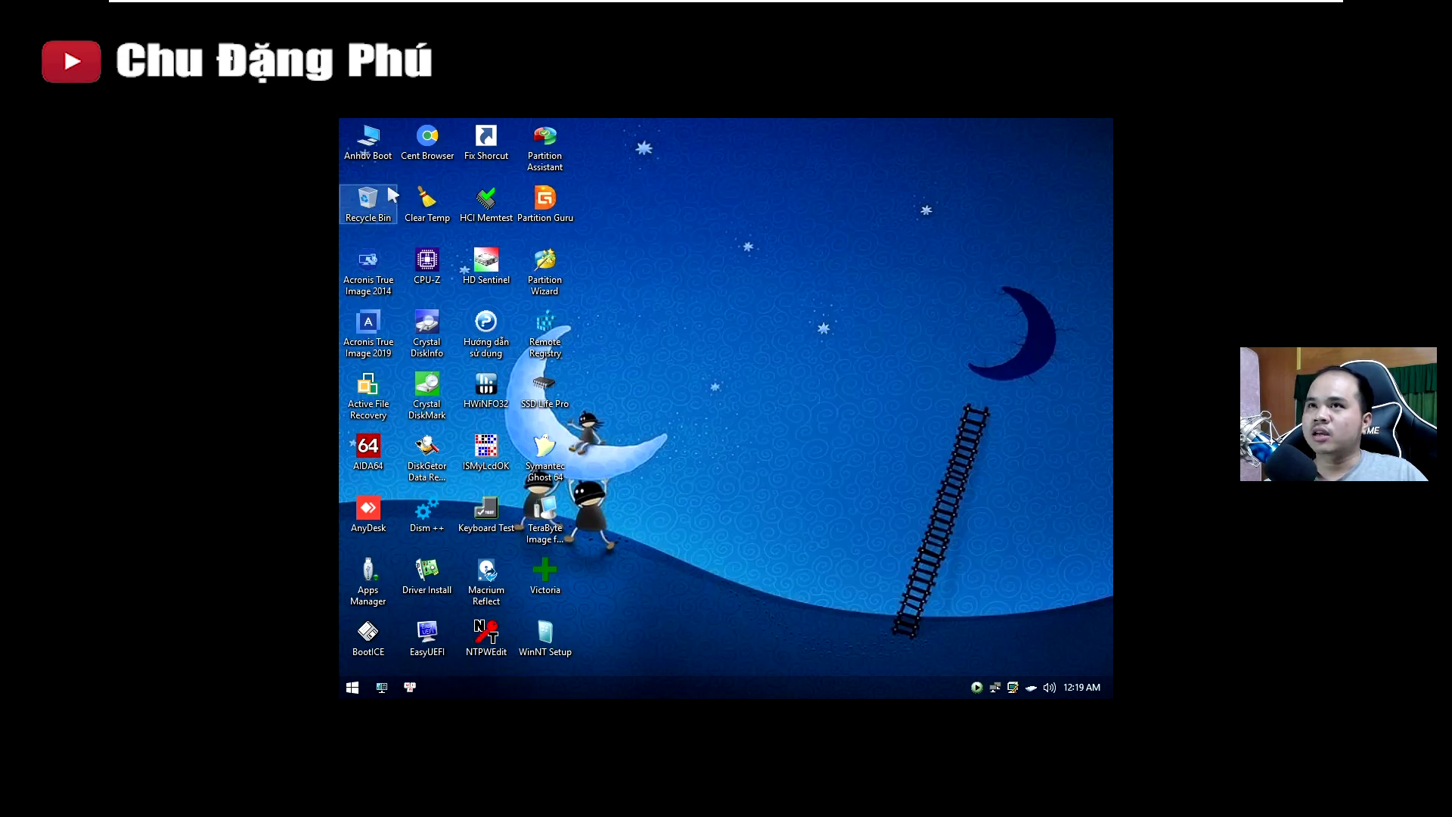
left_click(352, 686)
left_click(620, 652)
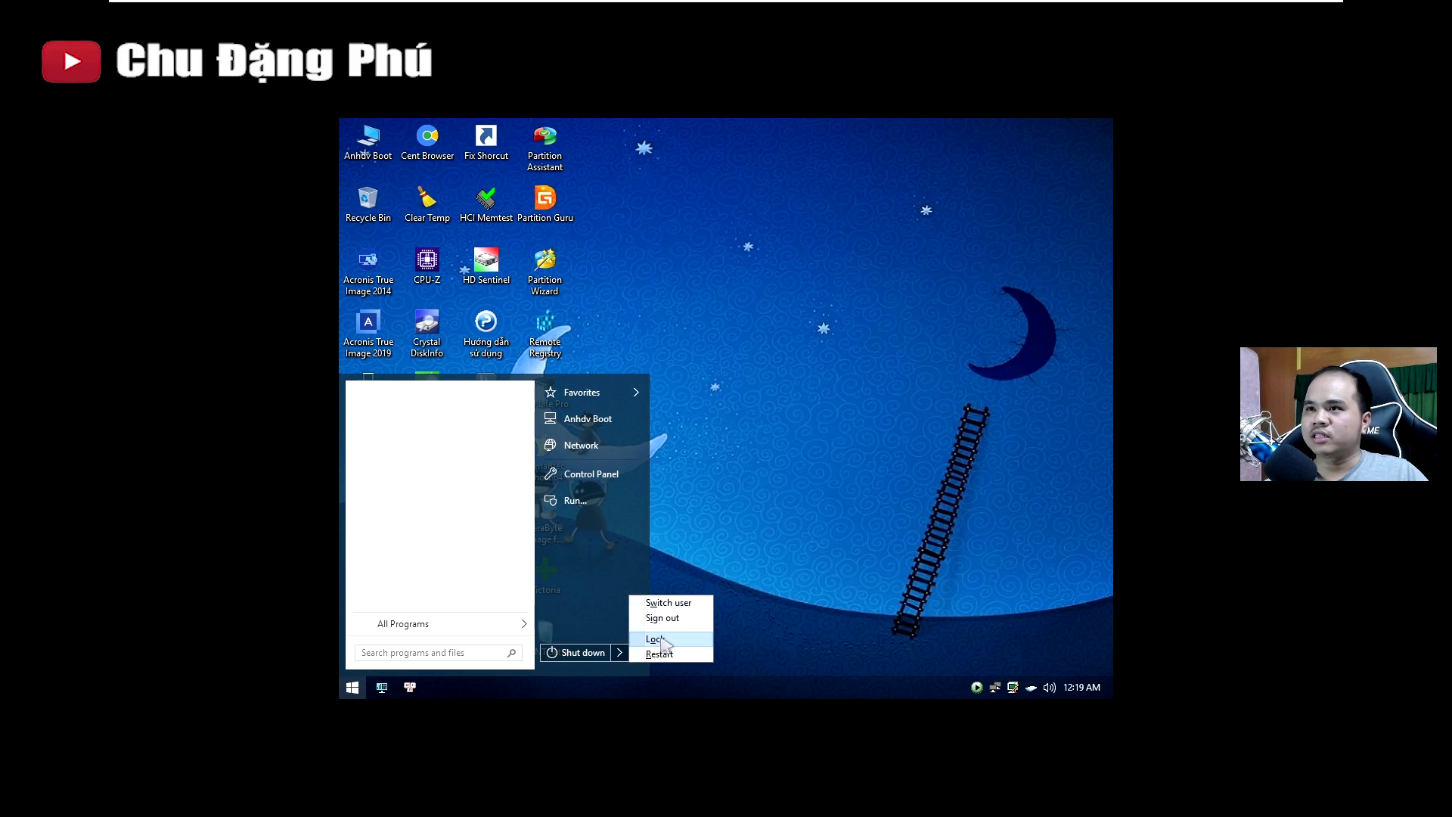
left_click(659, 654)
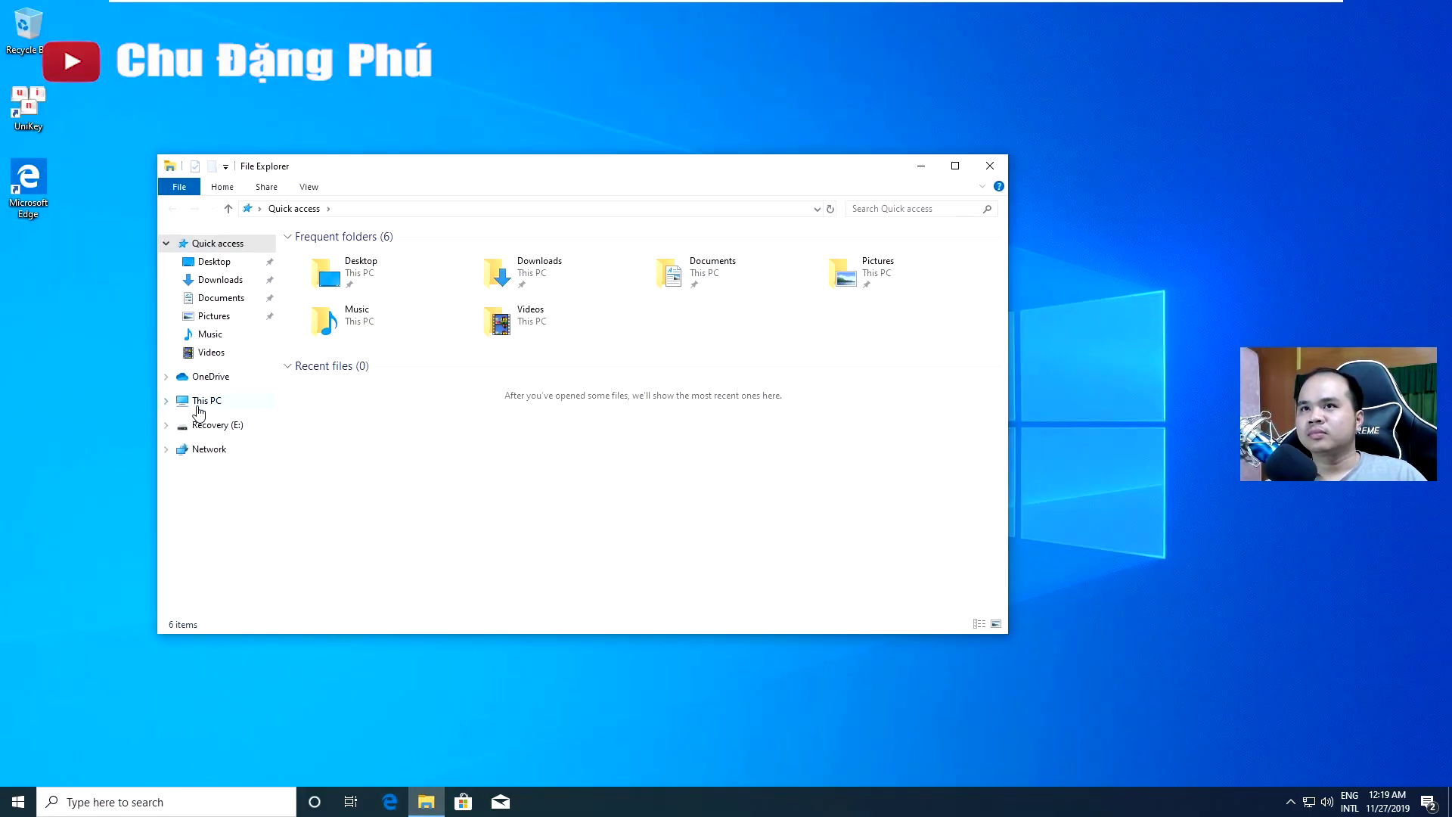
- Examine the properties of the backup file win10x64_full_b1_s1_v1.tib on the Recovery (E:) drive
left_click(201, 401)
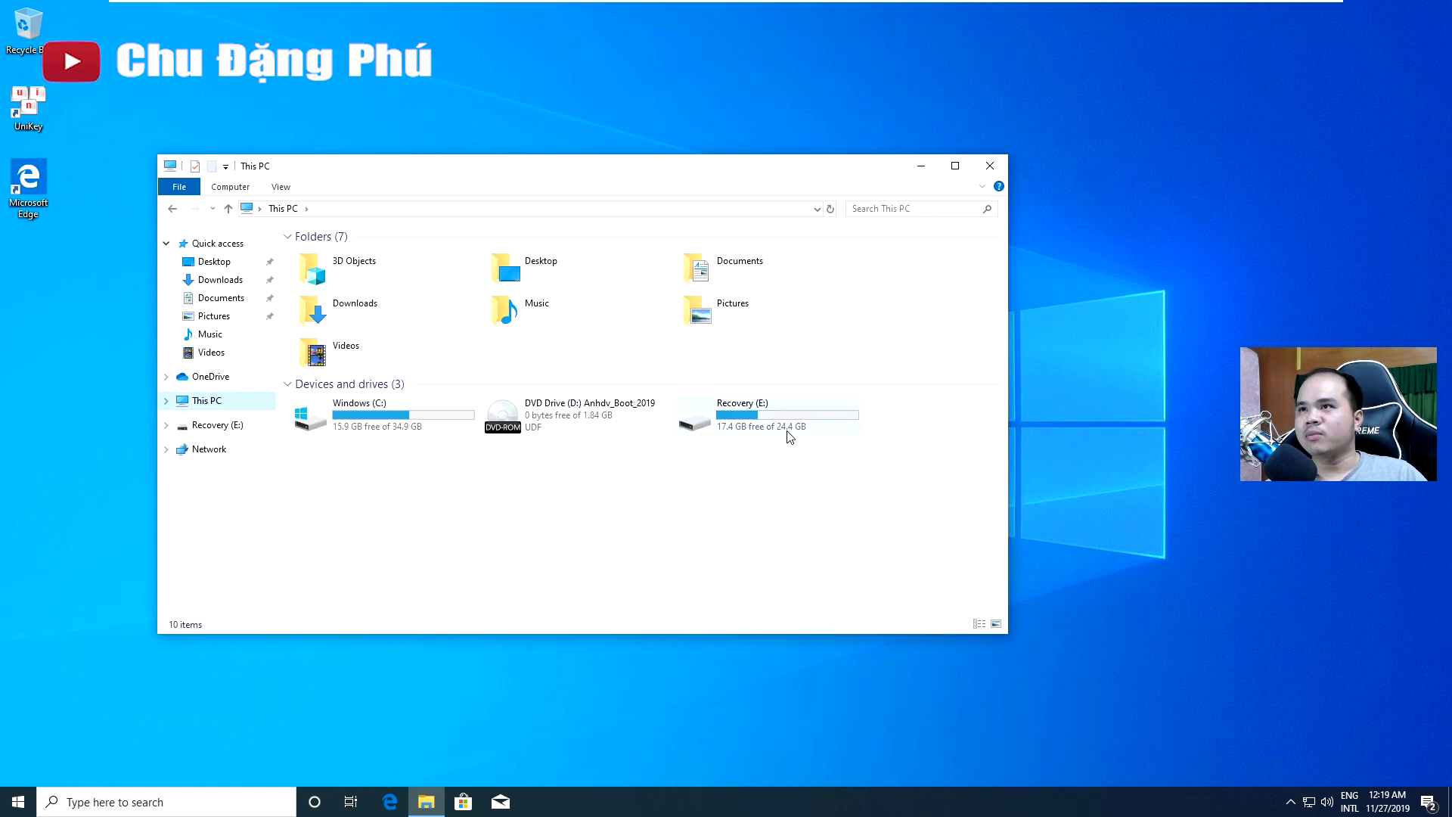
double_click(787, 437)
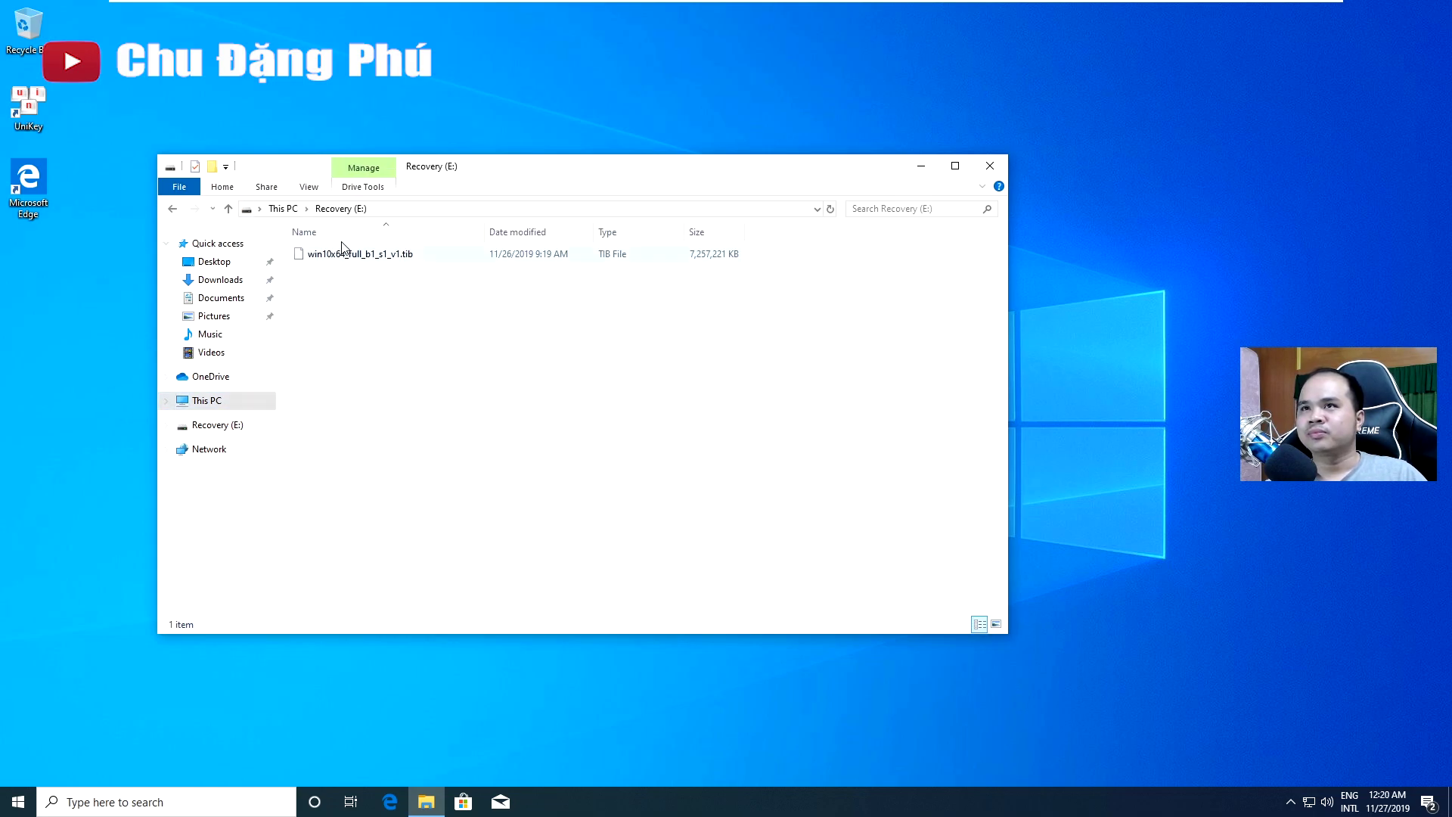
right_click(414, 258)
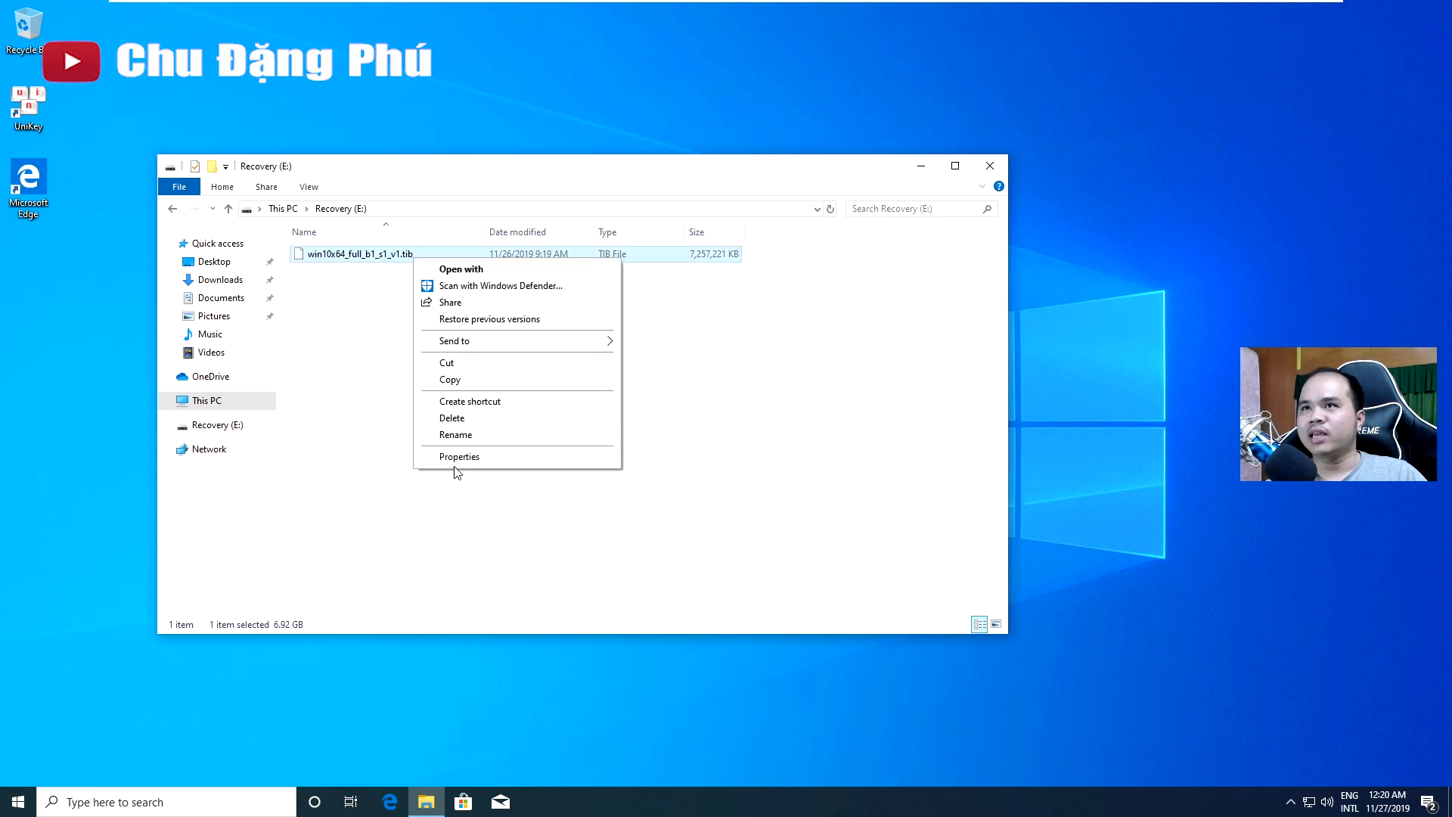
left_click(460, 457)
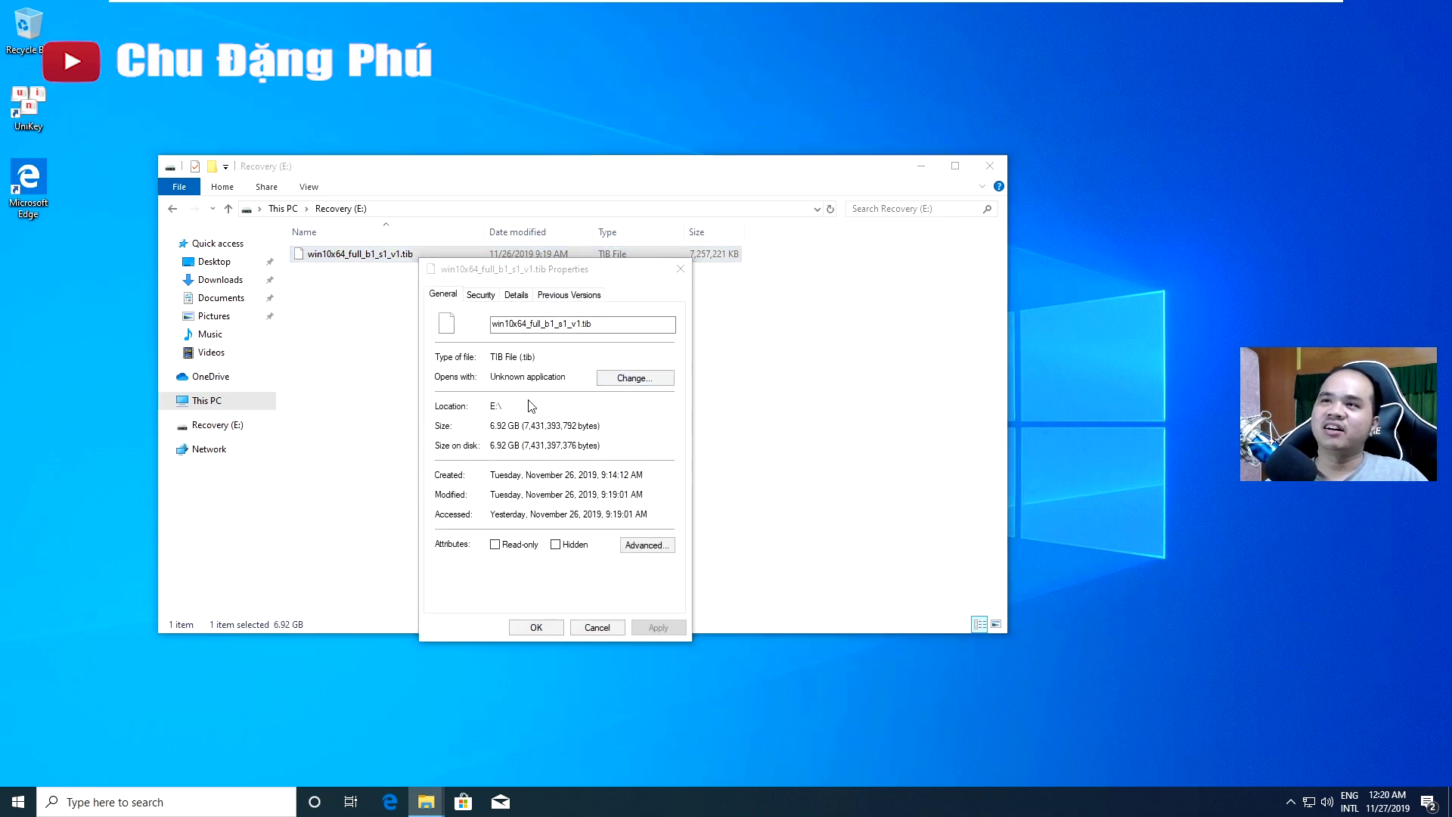
left_click(569, 473)
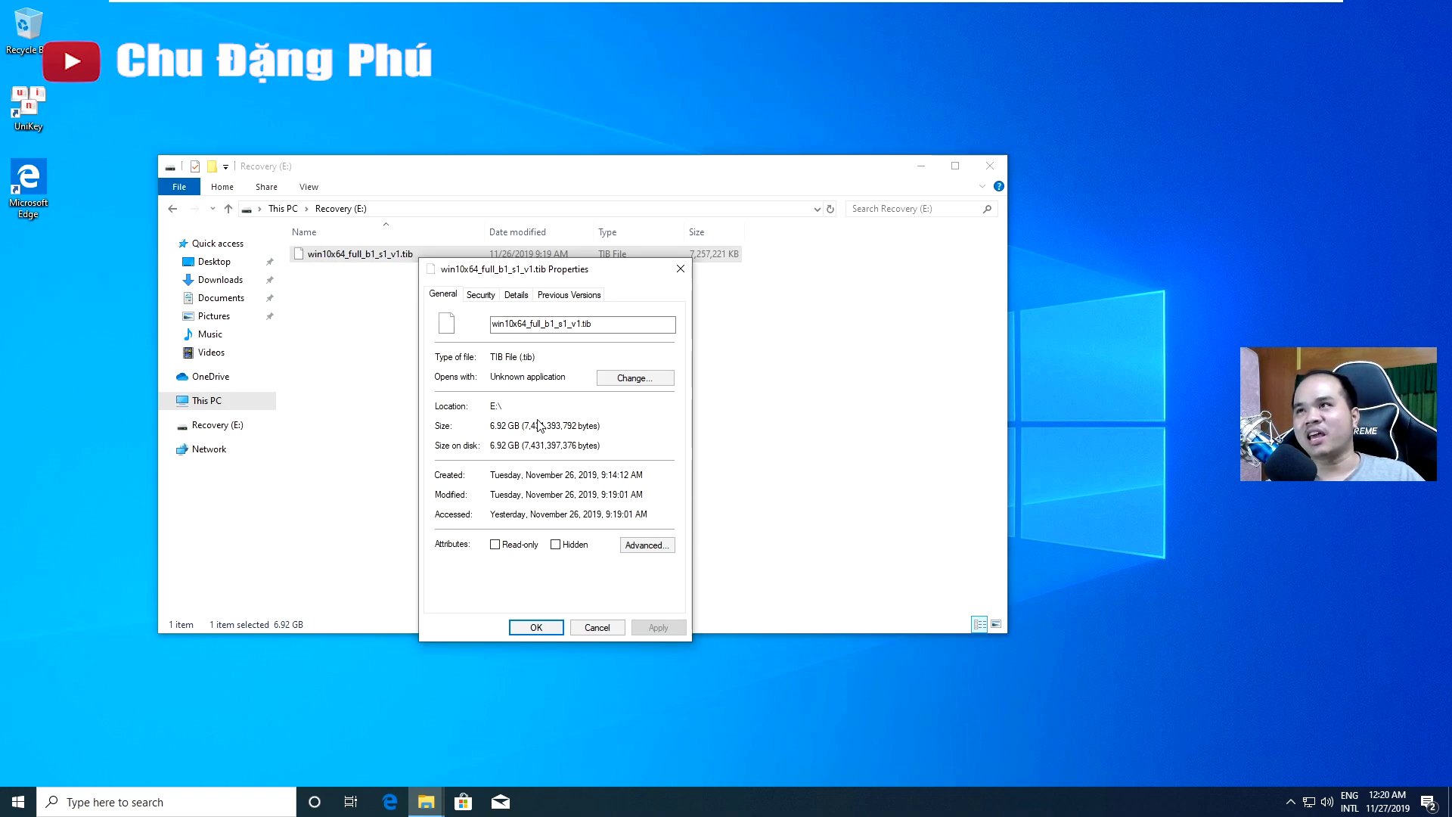
left_click(598, 628)
- Return to This PC to check the space on the Recovery (E:) drive, and close File Explorer
left_click(282, 209)
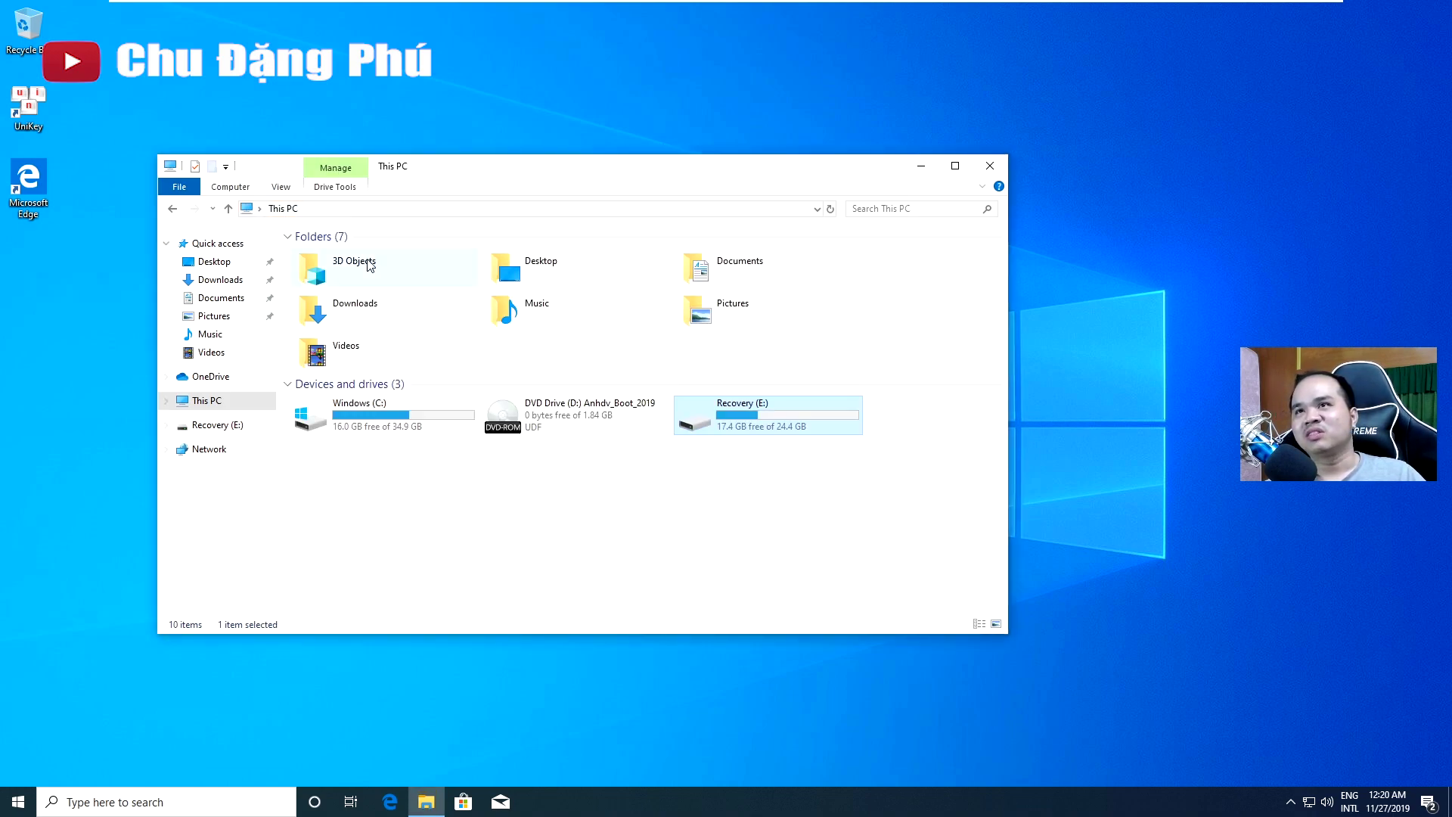
left_click_drag(761, 500, 869, 400)
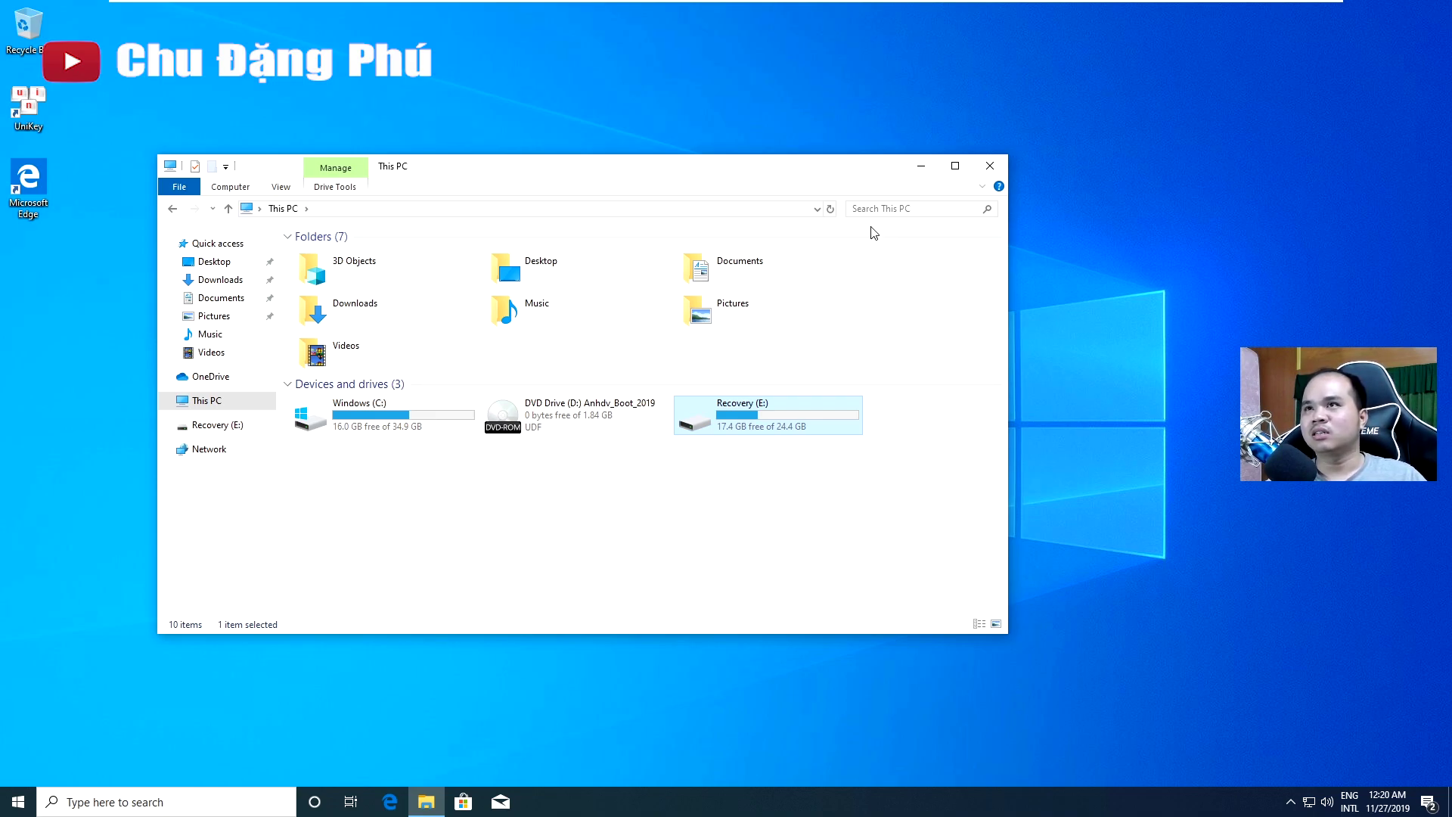
left_click(989, 166)
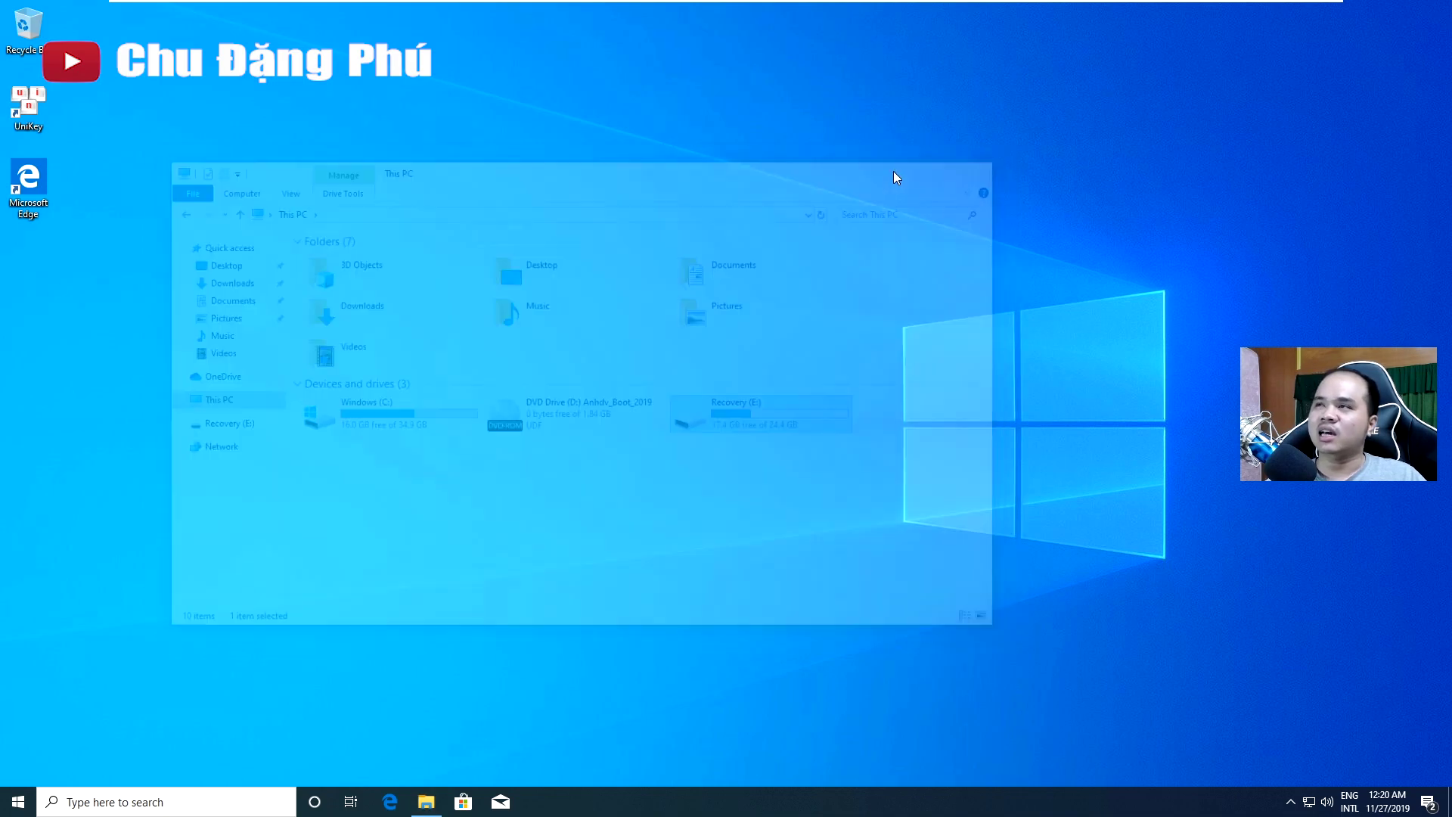